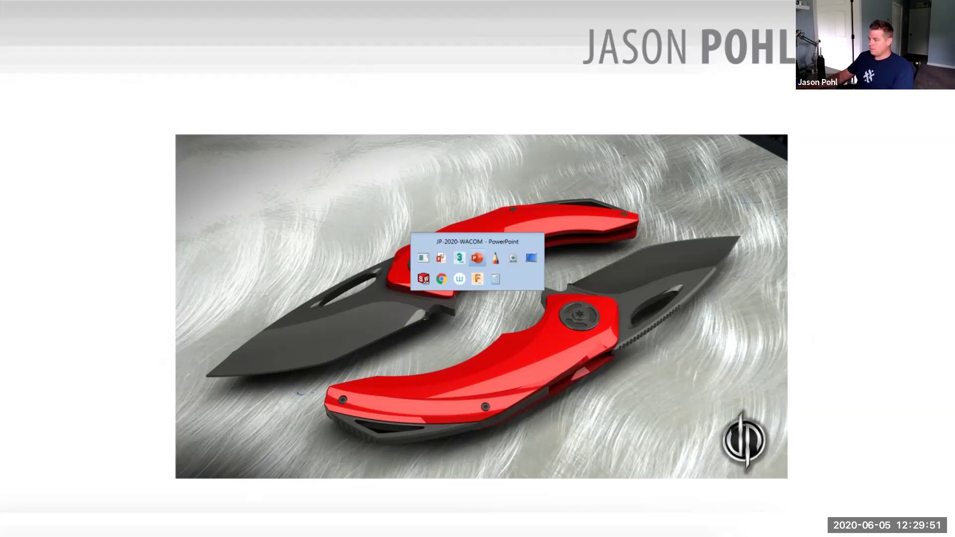
# Switch to SOLIDWORKS from the PowerPoint slide show.
pyautogui.hotkey('alt', 'shift', 'Tab')
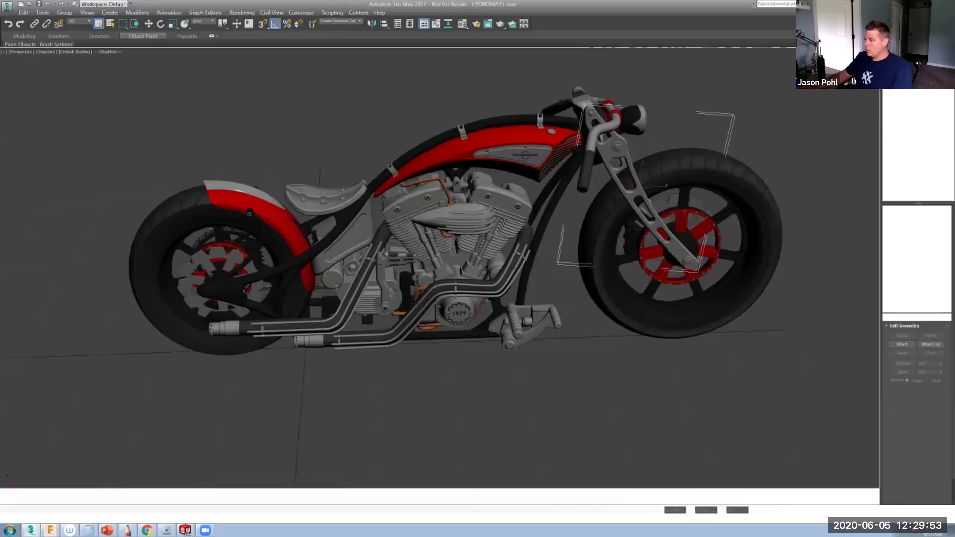
pyautogui.hotkey('alt', 'Tab')
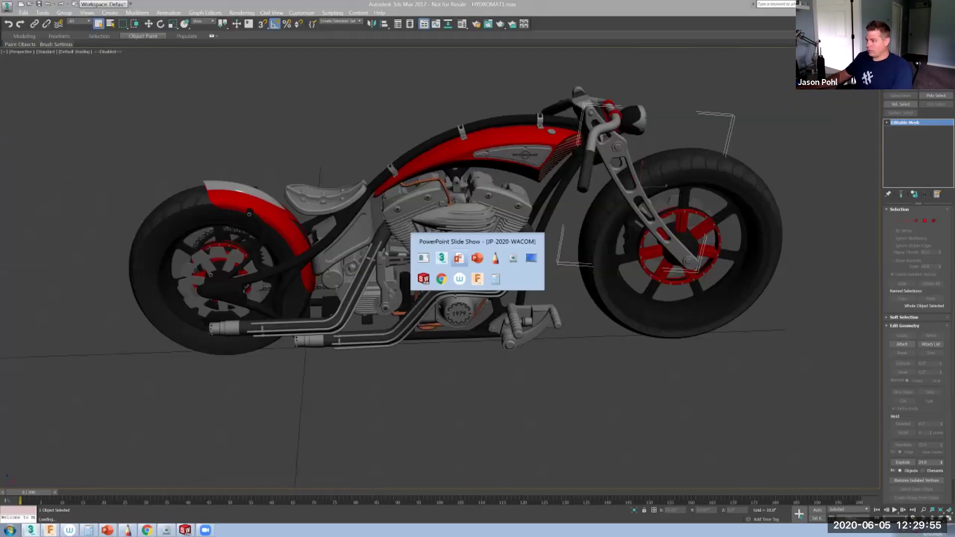
pyautogui.click(424, 279)
pyautogui.hotkey('alt', 'shift', 'Tab')
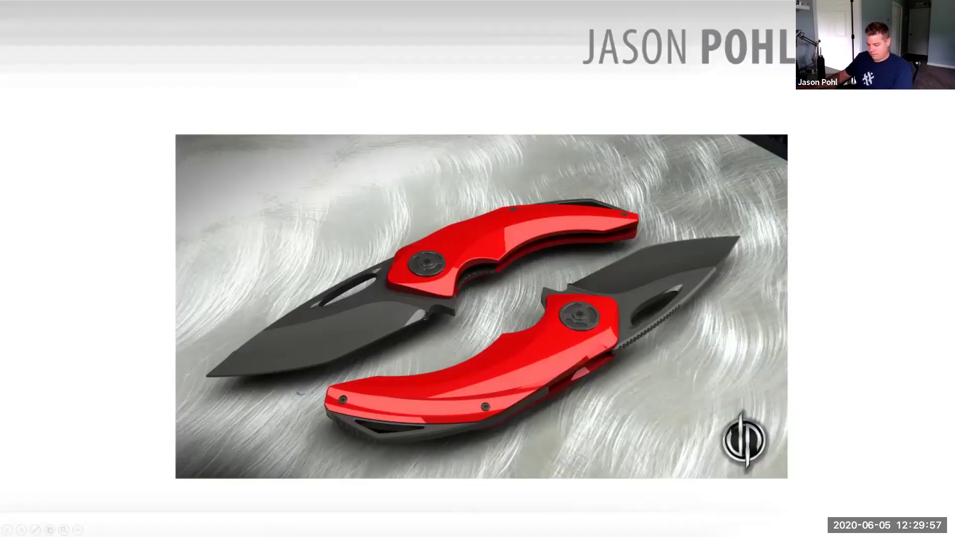
pyautogui.hotkey('alt', 'Tab')
pyautogui.press('Tab')
pyautogui.press('Tab')
pyautogui.press('Tab')
pyautogui.press('Tab')
pyautogui.press('Tab')
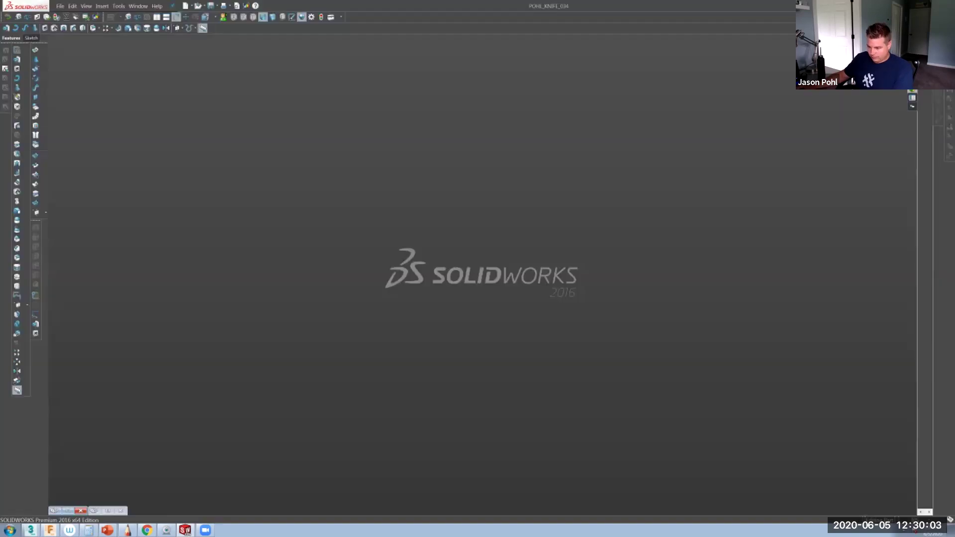
# Bring up the minimized Air-Cleaner_Hydromat part and close it, answering the request about its modified documents.
pyautogui.click(108, 510)
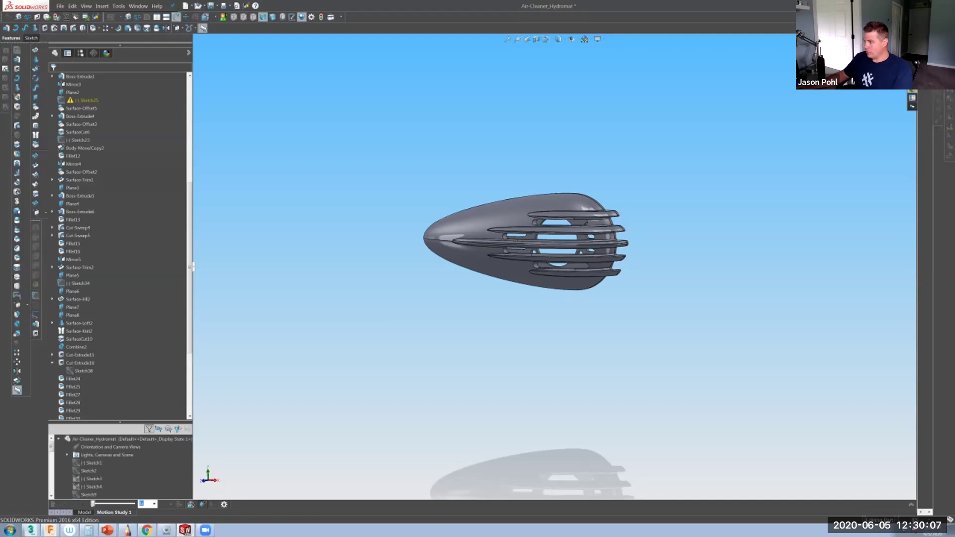
pyautogui.hotkey('alt', 'F4')
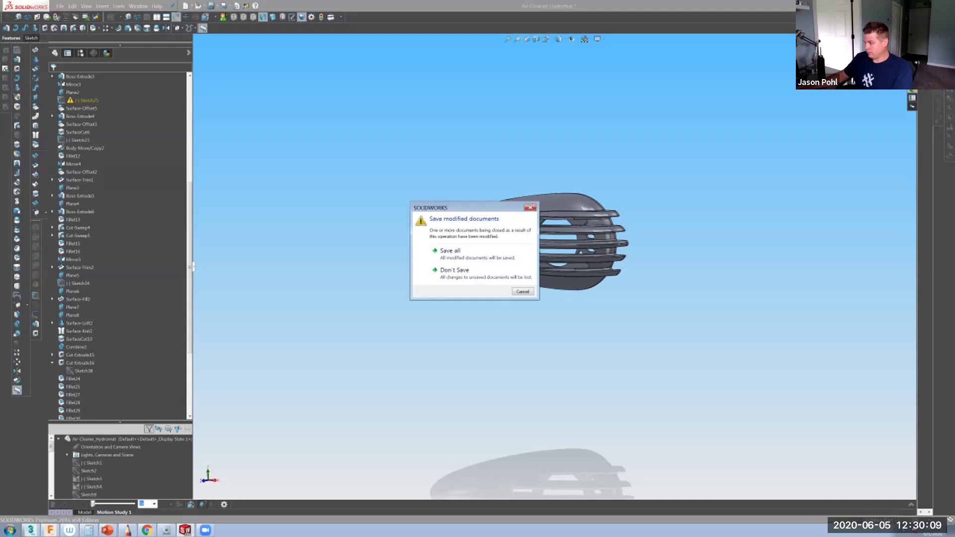
pyautogui.press('Return')
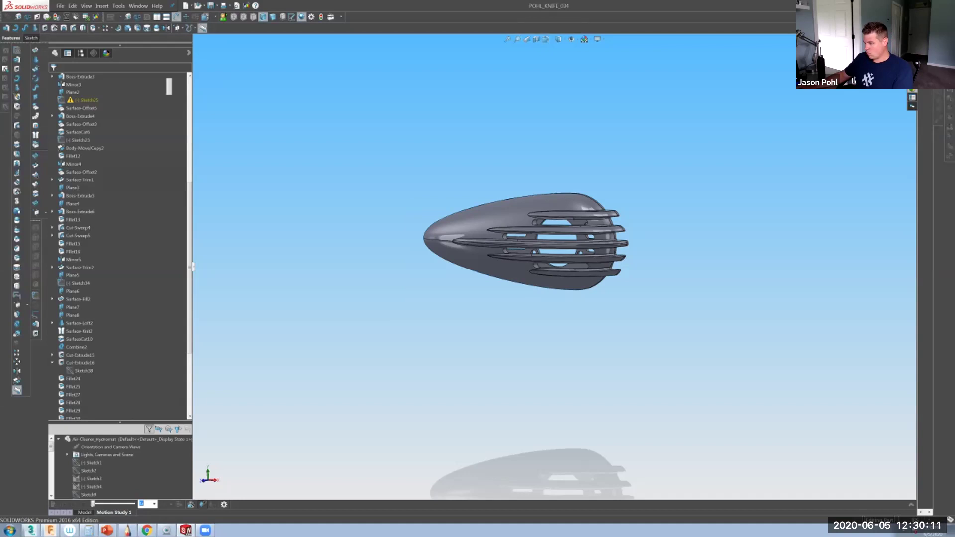
# Roll the POHL_KNIFE_034 feature tree back to just before Body-Move/Copy12.
pyautogui.moveTo(386, 271); pyautogui.dragTo(366, 276, button='middle')
pyautogui.press('f')
pyautogui.moveTo(749, 237); pyautogui.dragTo(299, 213, button='middle')
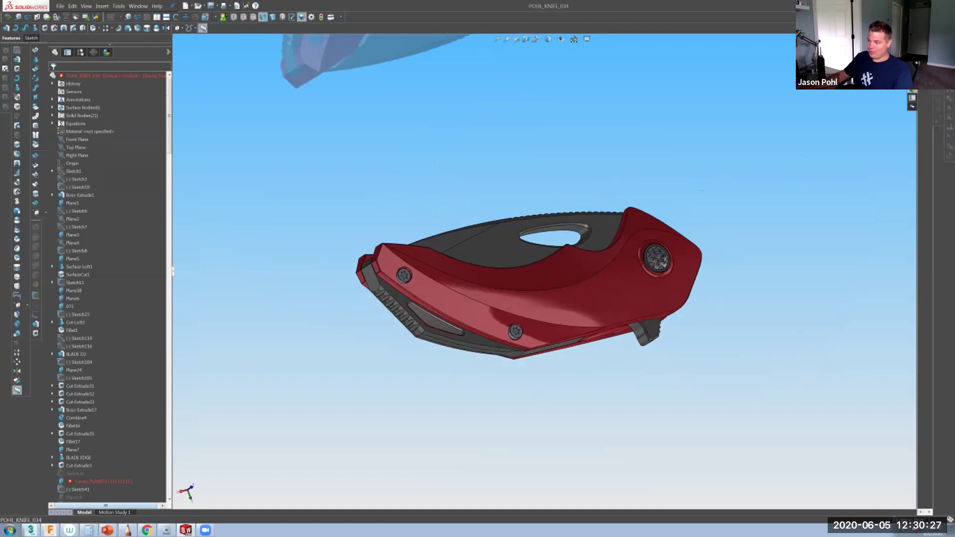
pyautogui.scroll(-20, 109, 286)
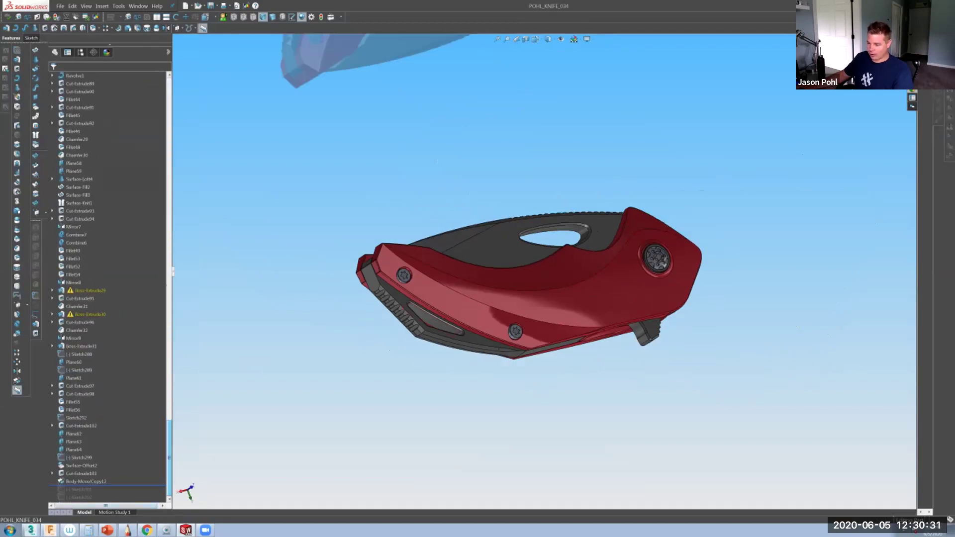
pyautogui.moveTo(107, 485); pyautogui.dragTo(107, 477)
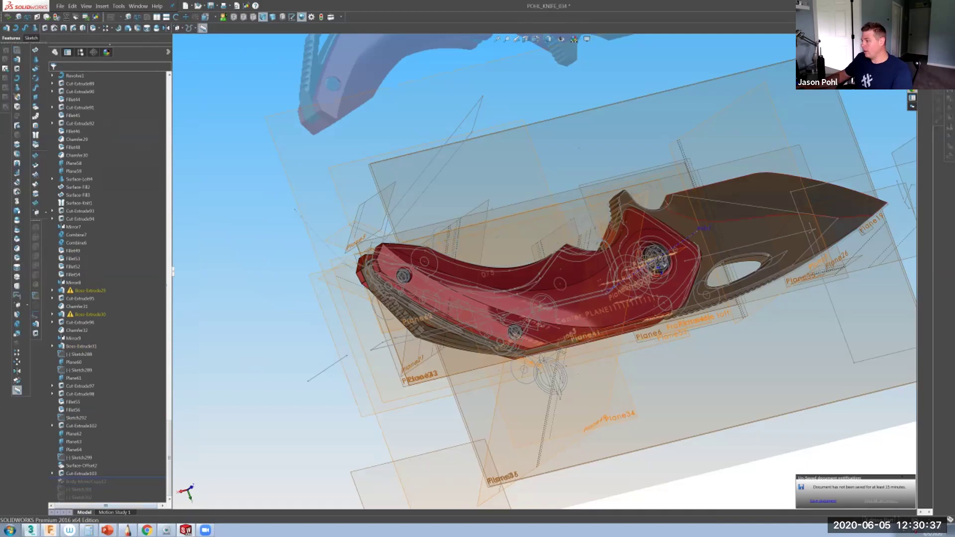
# Examine the reference sketch picture of the knife above the model, up close and next to the 3D knife.
pyautogui.press('z')
pyautogui.press('z')
pyautogui.press('z')
pyautogui.press('z')
pyautogui.press('z')
pyautogui.press('z')
pyautogui.press('z')
pyautogui.press('z')
pyautogui.press('z')
pyautogui.press('z')
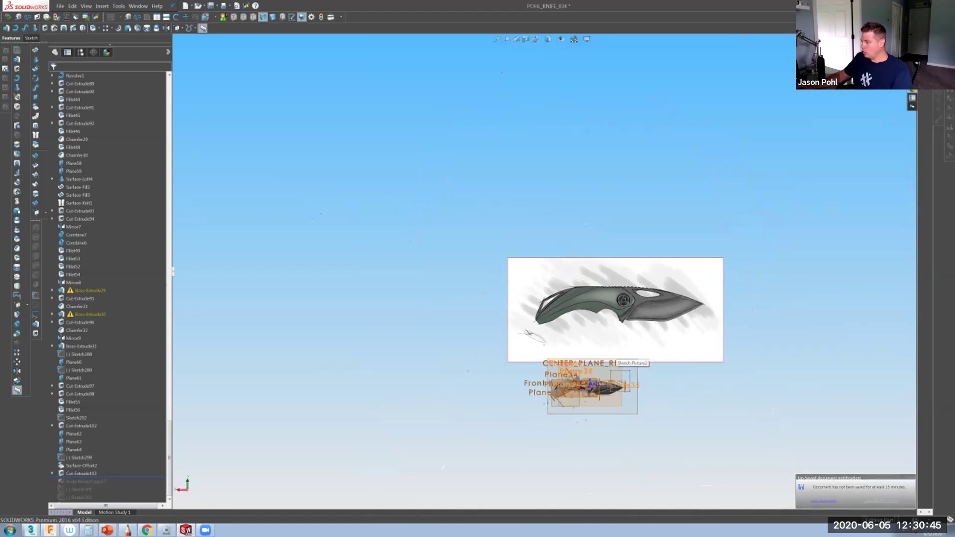
pyautogui.scroll(-4, 614, 247)
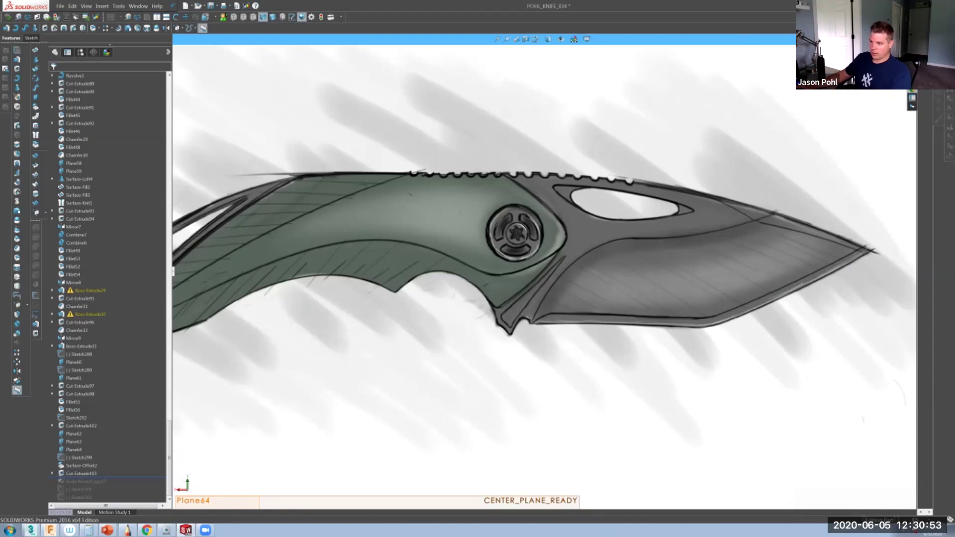
pyautogui.scroll(6, 545, 272)
pyautogui.scroll(-2, 501, 419)
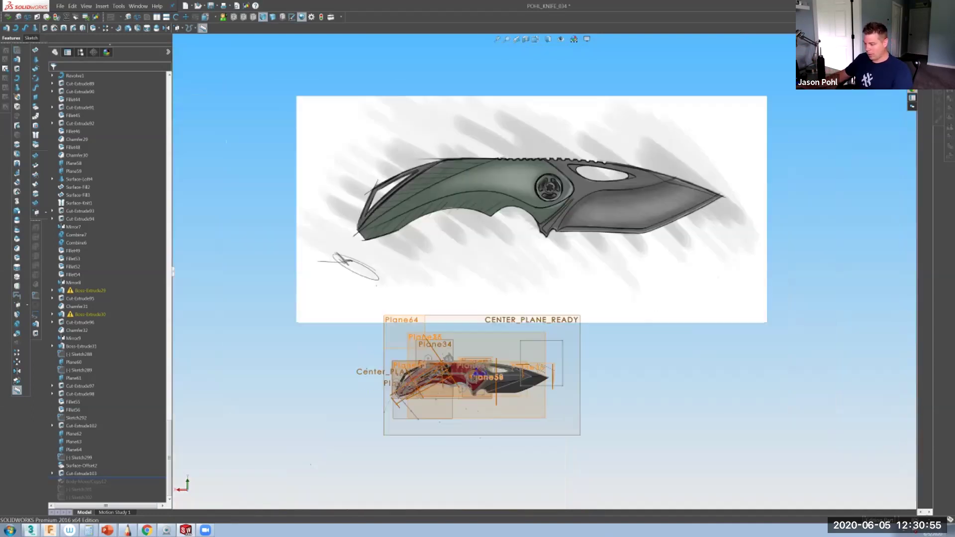
# Hide all reference planes, sketches and the sketch picture so that only the knife bodies are displayed.
pyautogui.scroll(-1, 480, 398)
pyautogui.hotkey('ctrl', 'h')
pyautogui.scroll(1, 500, 400)
pyautogui.moveTo(500, 400); pyautogui.dragTo(485, 418, button='middle')
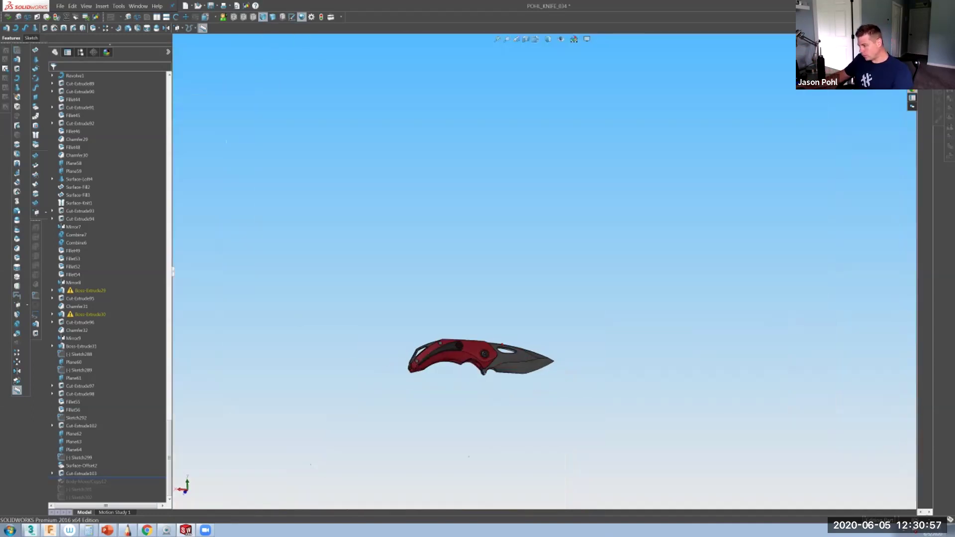
# Examine the open knife from all sides, including the inner handle parts, the clip side and the blade.
pyautogui.scroll(-8, 485, 372)
pyautogui.moveTo(489, 366); pyautogui.dragTo(468, 231, button='middle')
pyautogui.moveTo(448, 293); pyautogui.dragTo(443, 298, button='middle')
pyautogui.scroll(1, 443, 298)
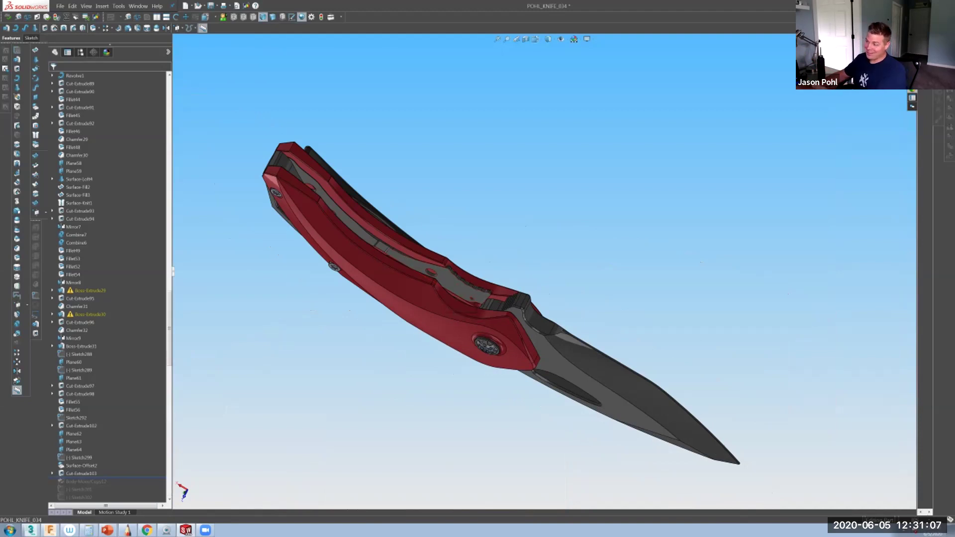
pyautogui.click(389, 248)
pyautogui.moveTo(389, 248); pyautogui.dragTo(418, 245, button='middle')
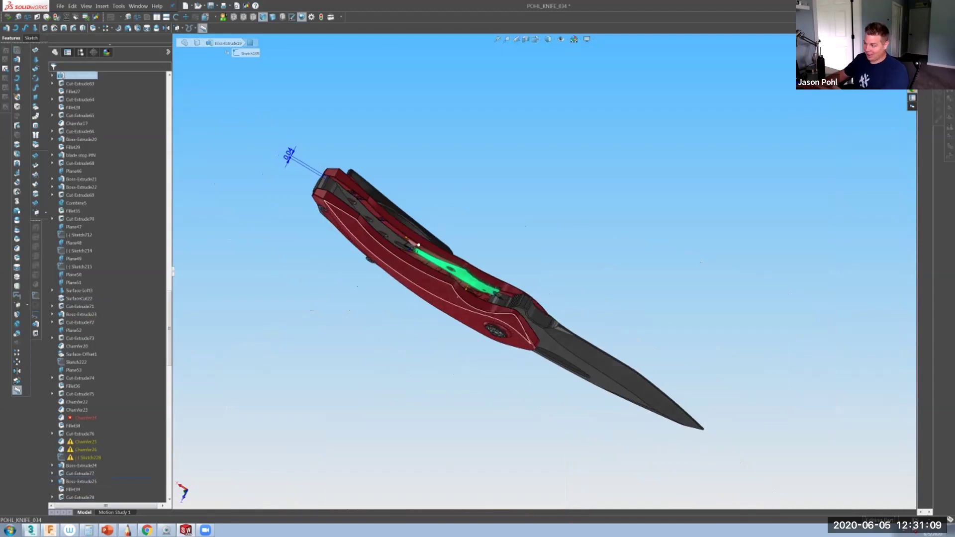
pyautogui.scroll(1, 554, 273)
pyautogui.press('Escape')
pyautogui.scroll(1, 546, 275)
pyautogui.moveTo(546, 275); pyautogui.dragTo(527, 324, button='middle')
pyautogui.scroll(-5, 508, 363)
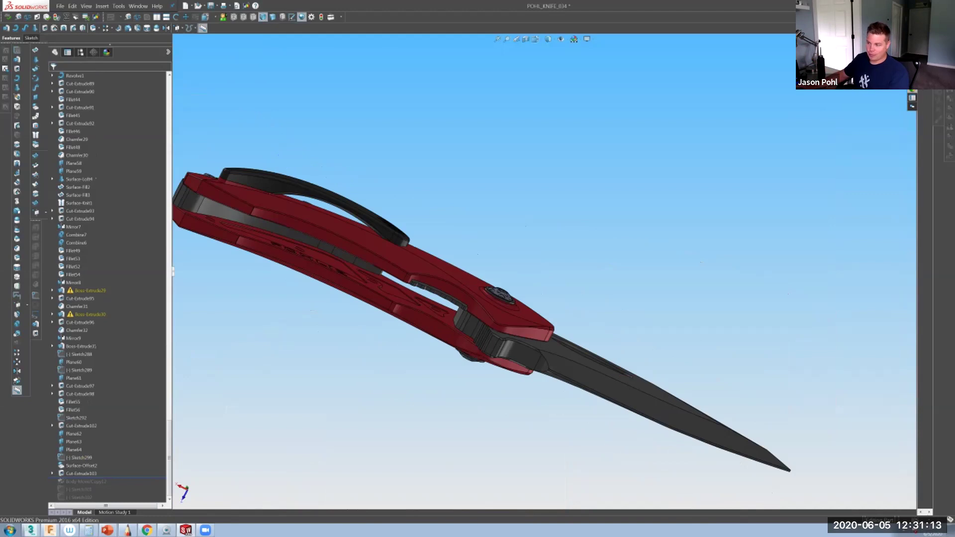
pyautogui.moveTo(502, 361); pyautogui.dragTo(631, 373, button='middle')
pyautogui.scroll(1, 539, 274)
pyautogui.scroll(-1, 511, 398)
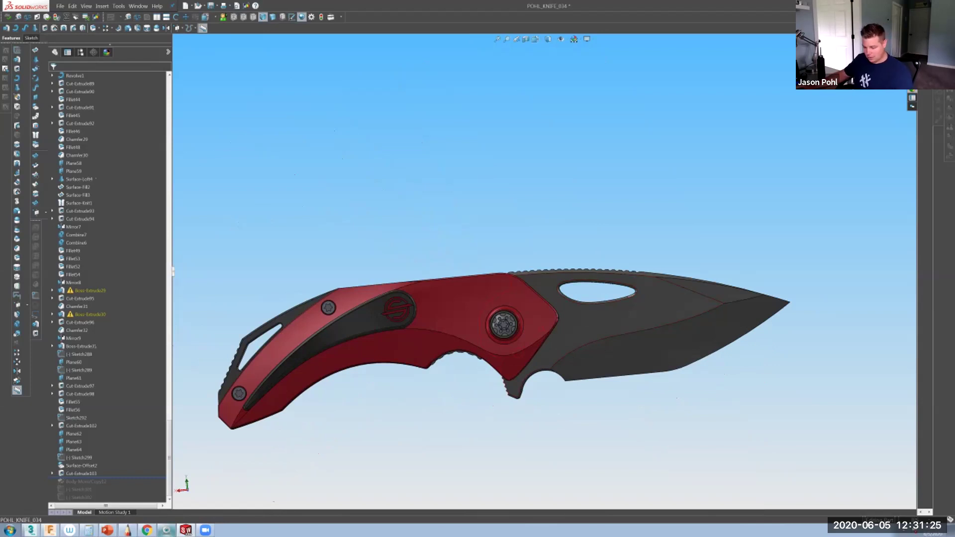
# Switch to the PowerPoint slide show and go through the knife slides up to the Autodesk Fusion 360 title slide.
pyautogui.hotkey('alt', 'Tab')
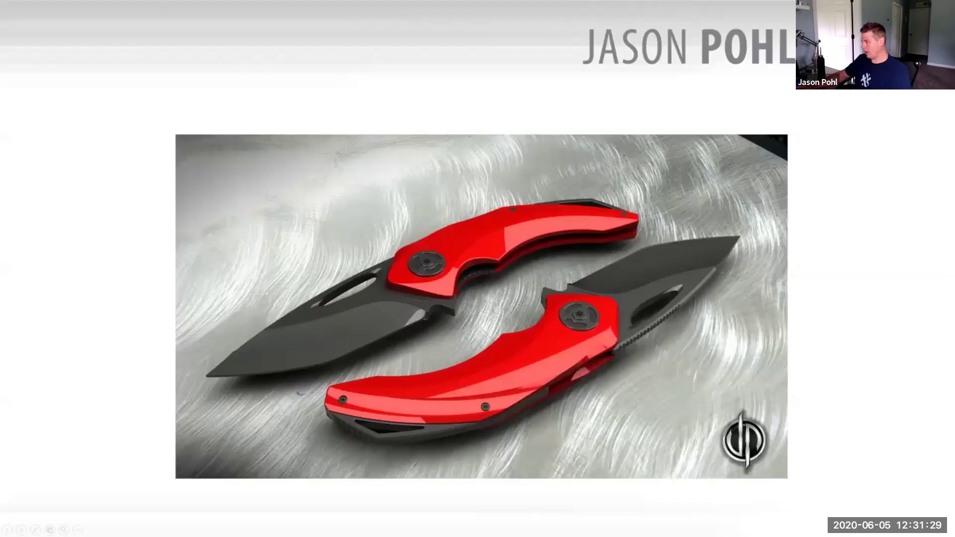
pyautogui.press('Right')
pyautogui.press('Right')
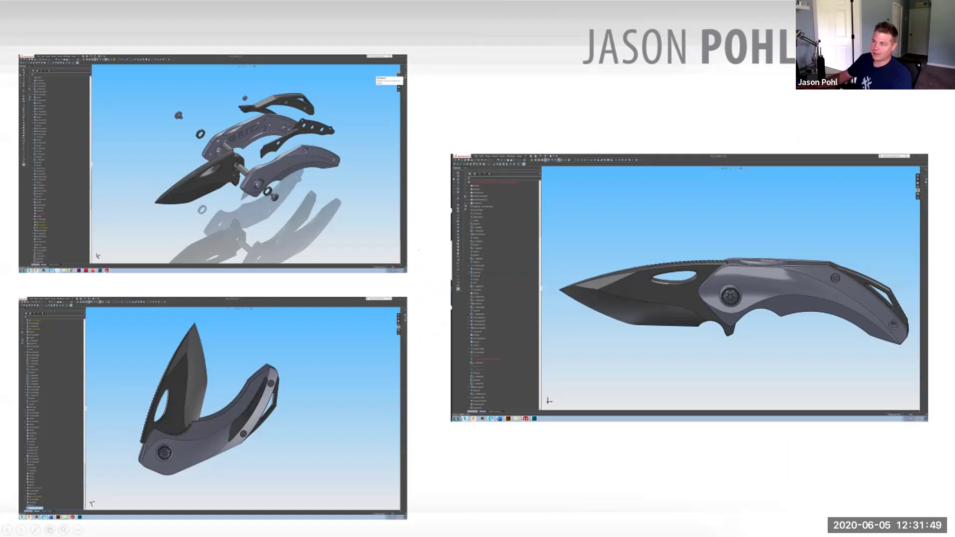
pyautogui.press('Right')
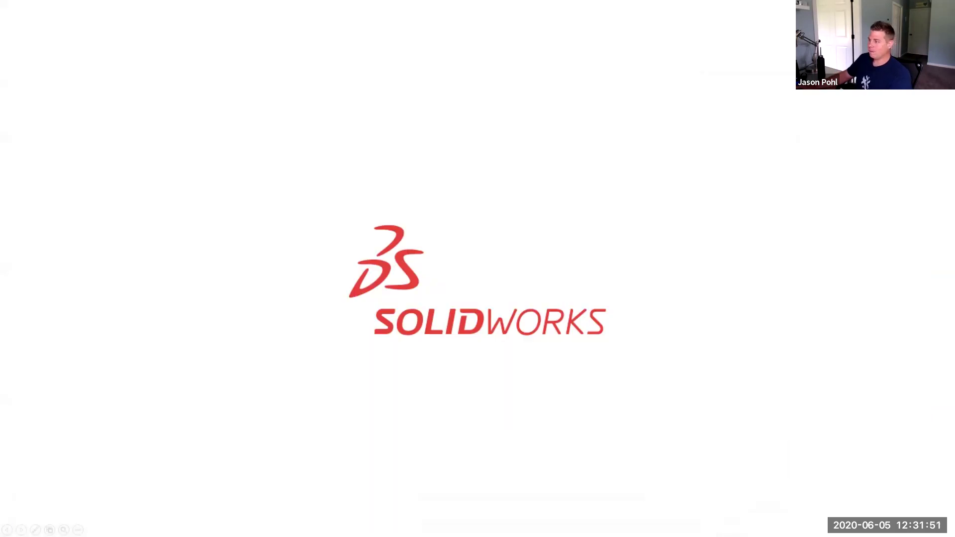
pyautogui.press('Left')
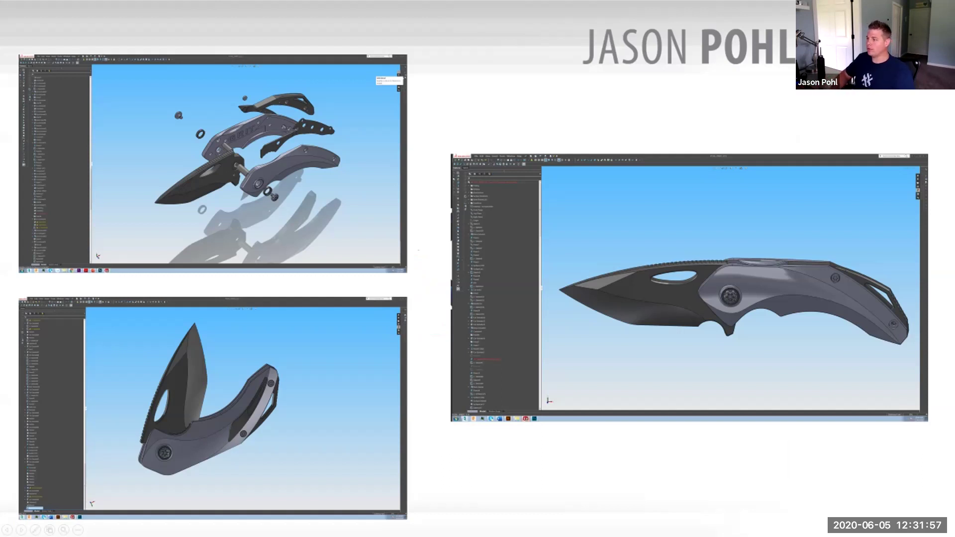
pyautogui.press('Right')
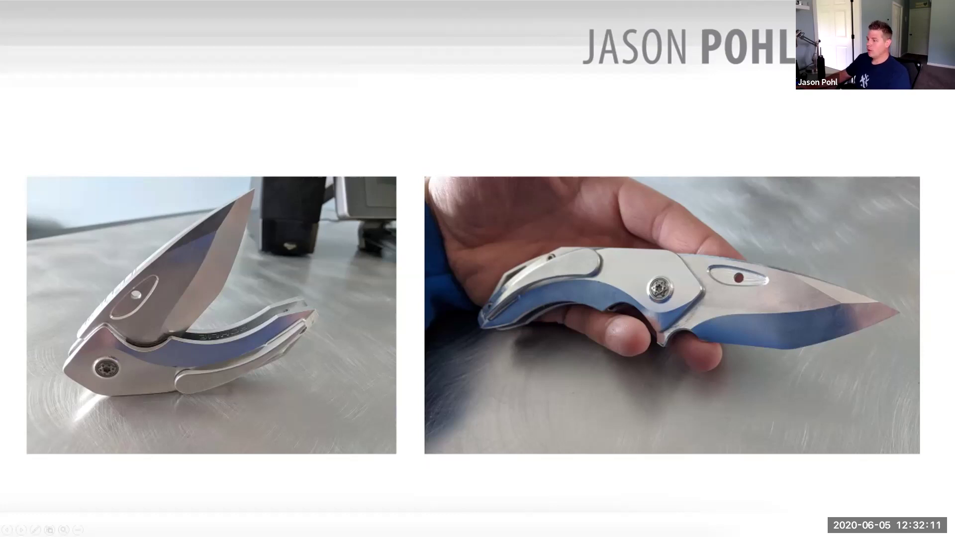
pyautogui.press('Right')
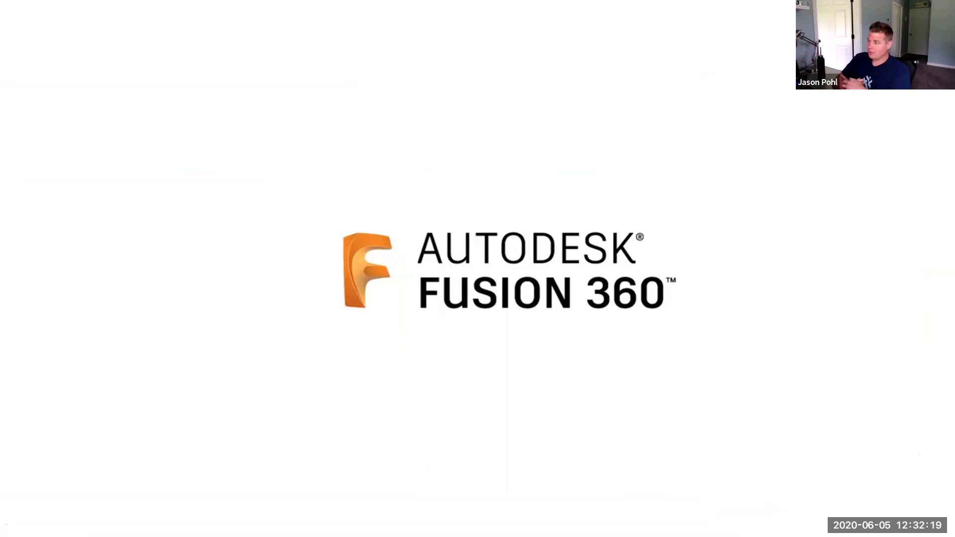
# Switch to Autodesk Fusion 360 with the GRT_ALL-01 design in the Manufacture workspace.
pyautogui.hotkey('alt', 'Tab')
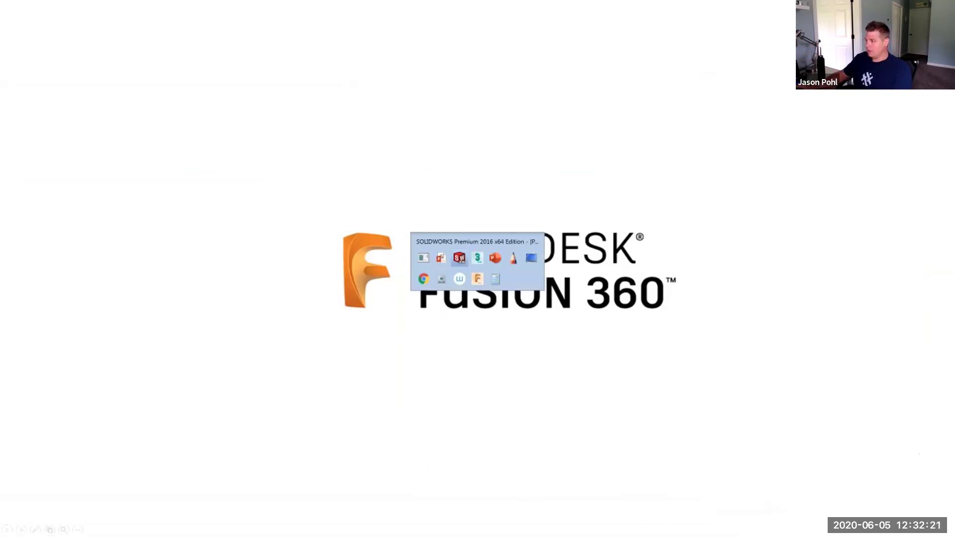
pyautogui.press('Tab')
pyautogui.press('Tab')
pyautogui.press('Tab')
pyautogui.press('Tab')
pyautogui.press('Tab')
pyautogui.press('Tab')
pyautogui.press('Tab')
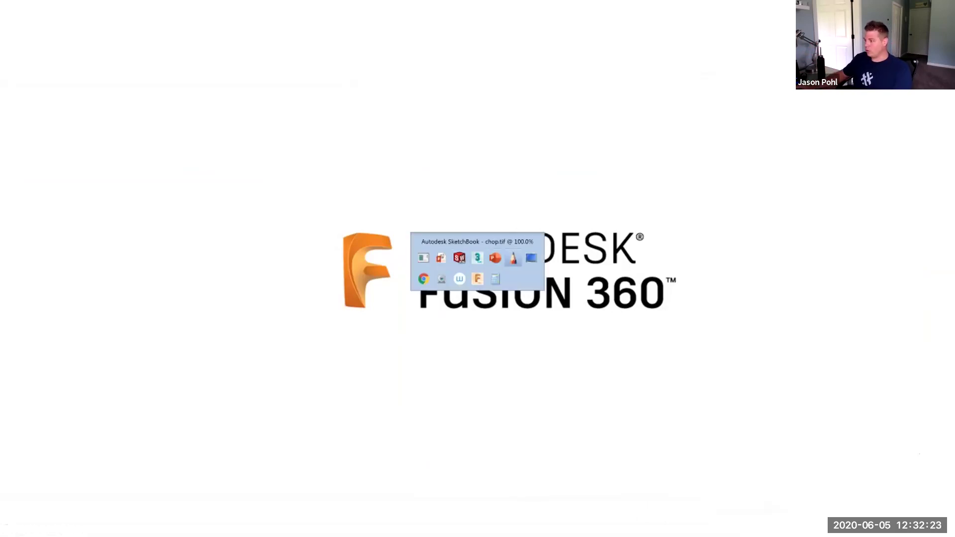
pyautogui.press('Tab')
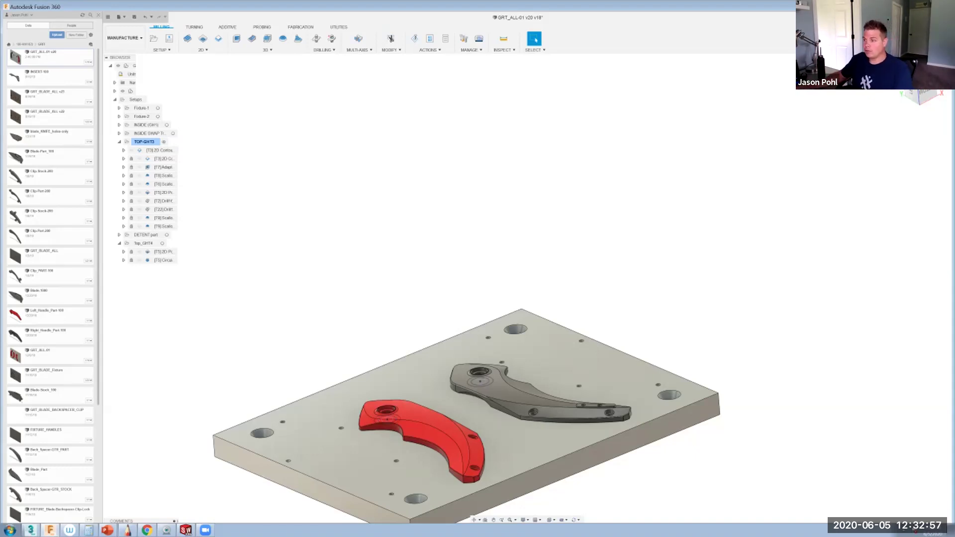
# Select all toolpaths in the TOP-GHT3 setup, from the first 2D Contour through the last Scallop.
pyautogui.moveTo(159, 150)
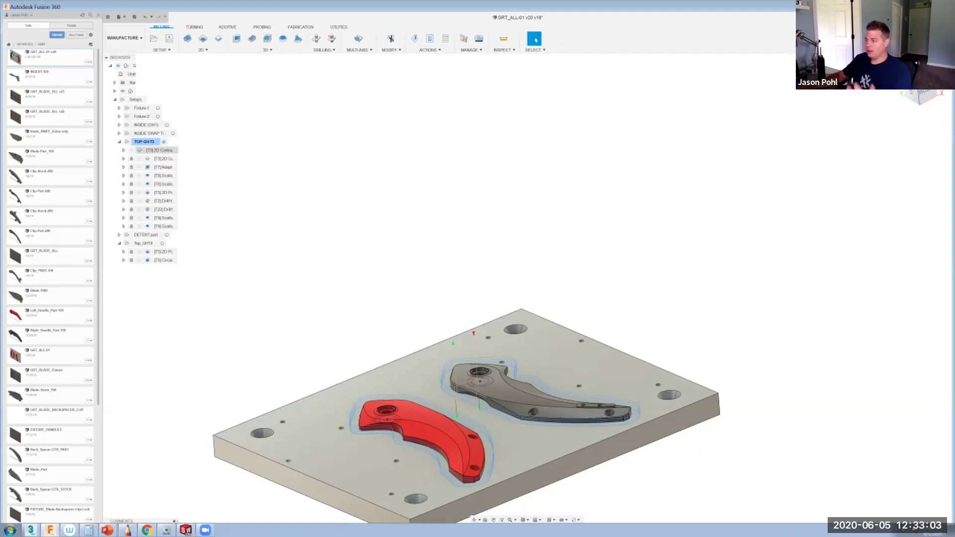
pyautogui.click(157, 149)
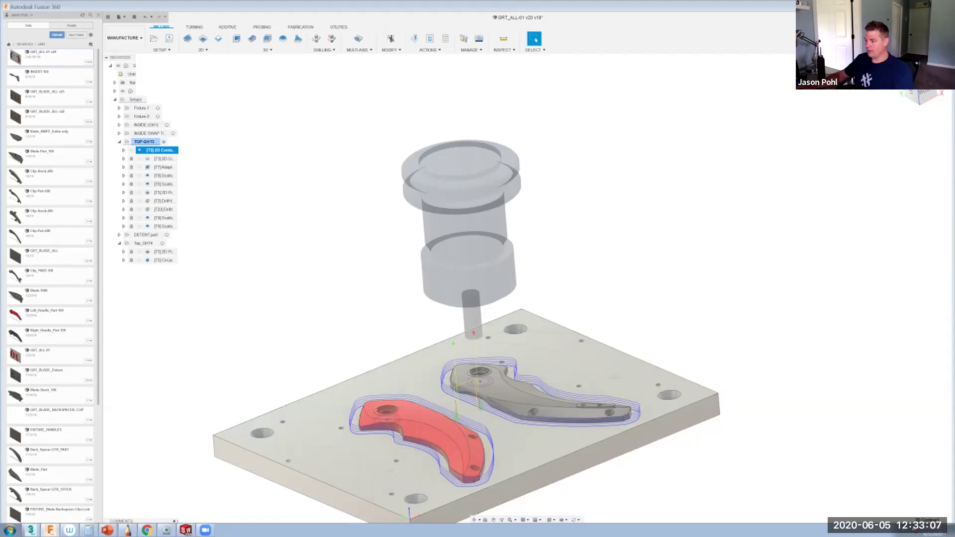
pyautogui.scroll(1, 466, 423)
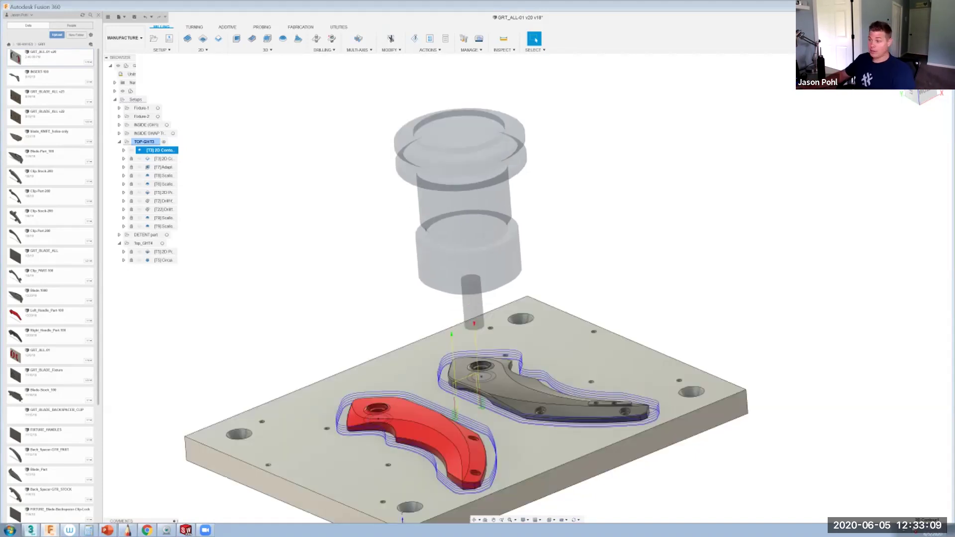
pyautogui.keyDown('shift'); pyautogui.click(164, 226); pyautogui.keyUp('shift')
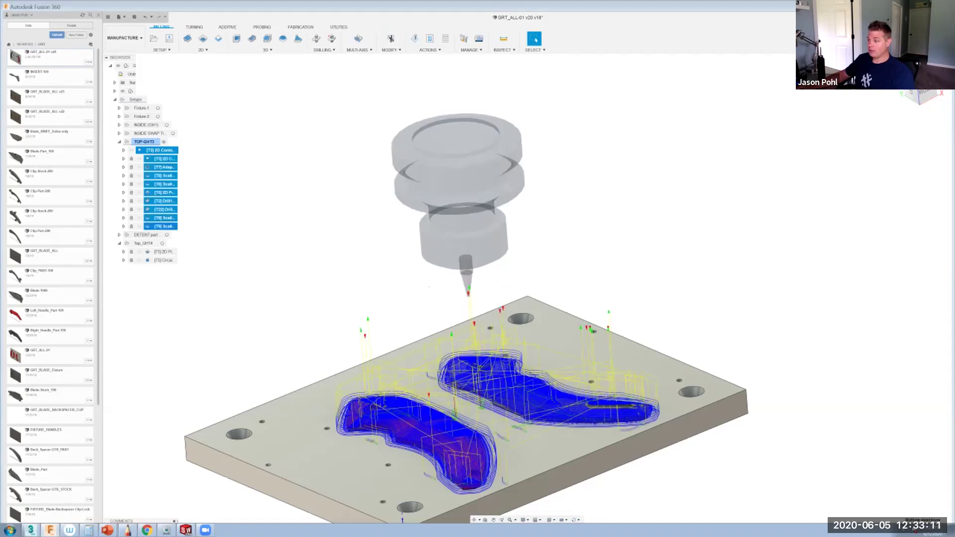
# Open the machining simulation for the selected toolpaths, reposition its settings dialog and run the simulation.
pyautogui.rightClick(171, 175)
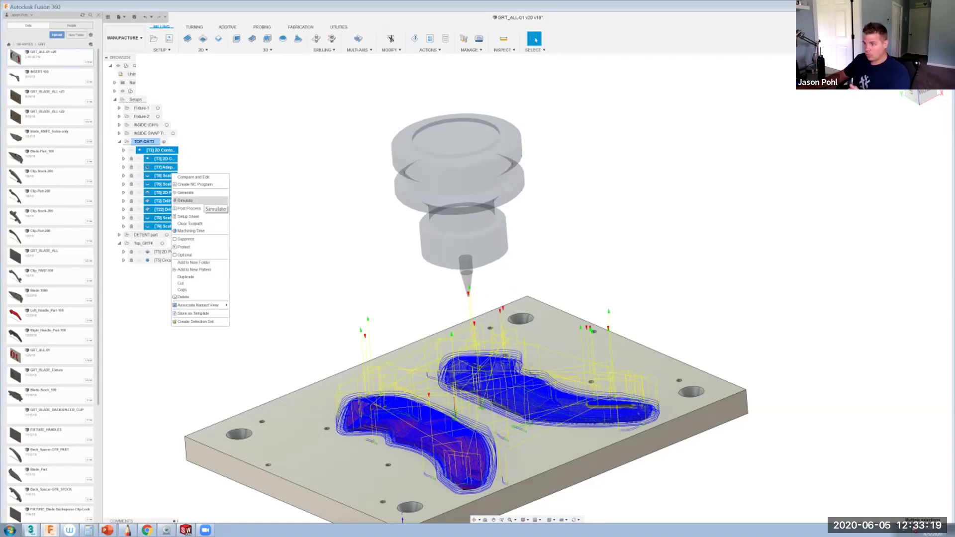
pyautogui.click(185, 200)
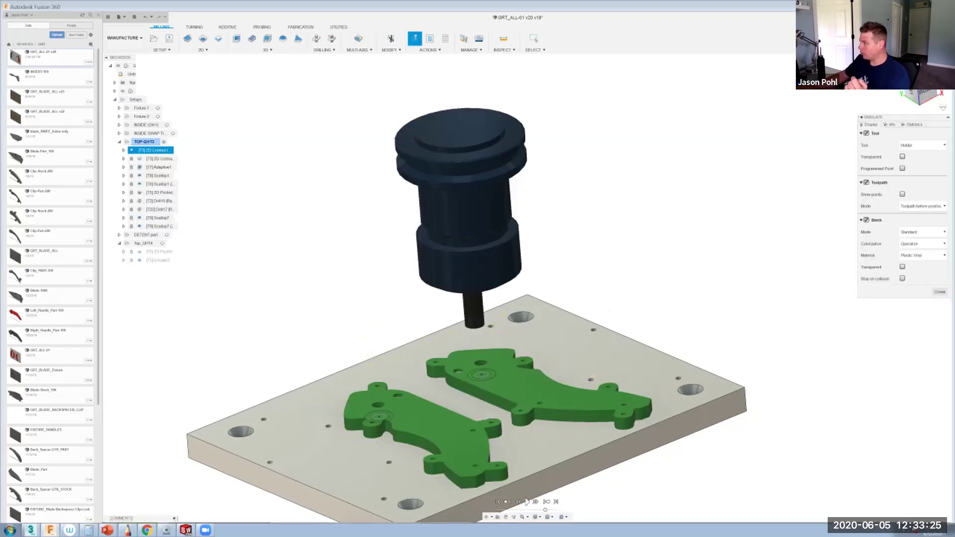
pyautogui.moveTo(900, 117); pyautogui.dragTo(861, 90)
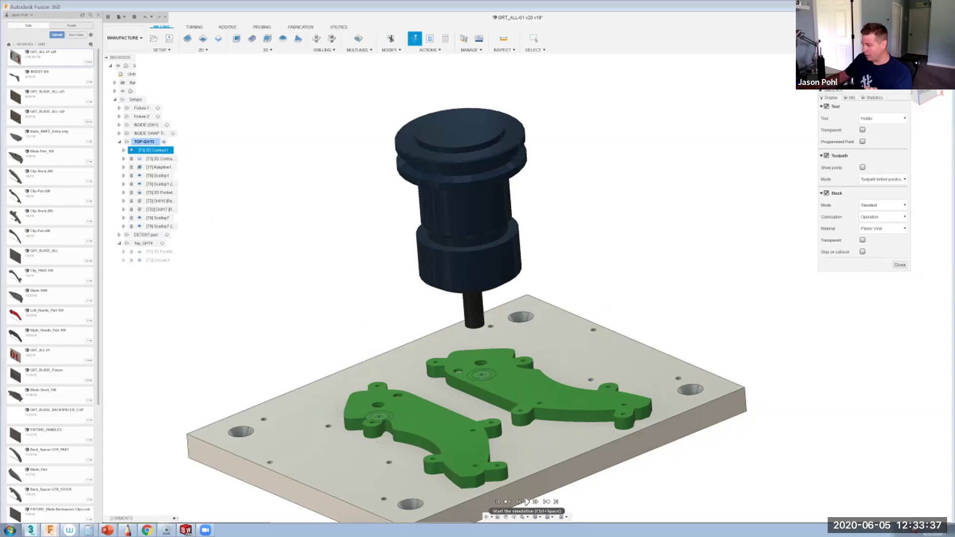
pyautogui.press('space')
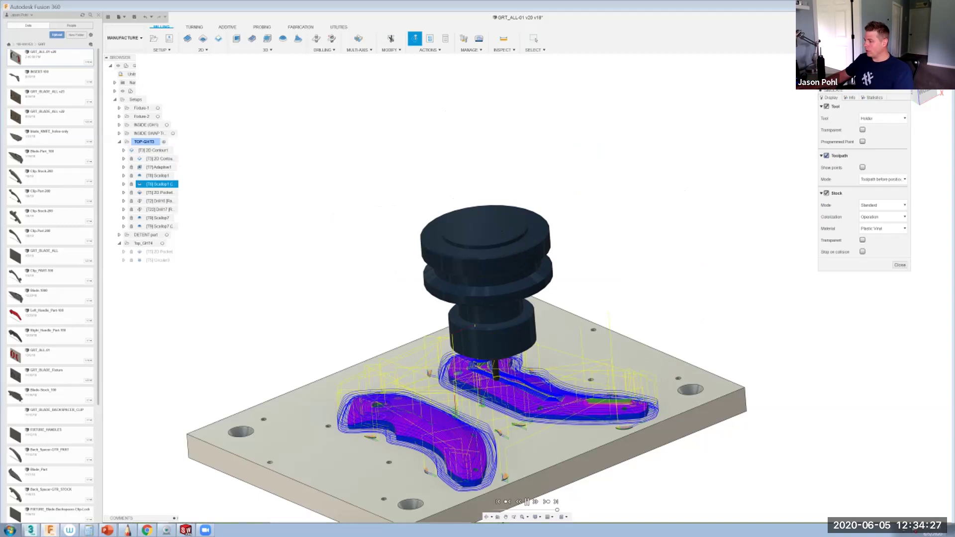
# Watch the handle machining simulation with the toolpath display hidden, and close the simulation.
pyautogui.click(827, 155)
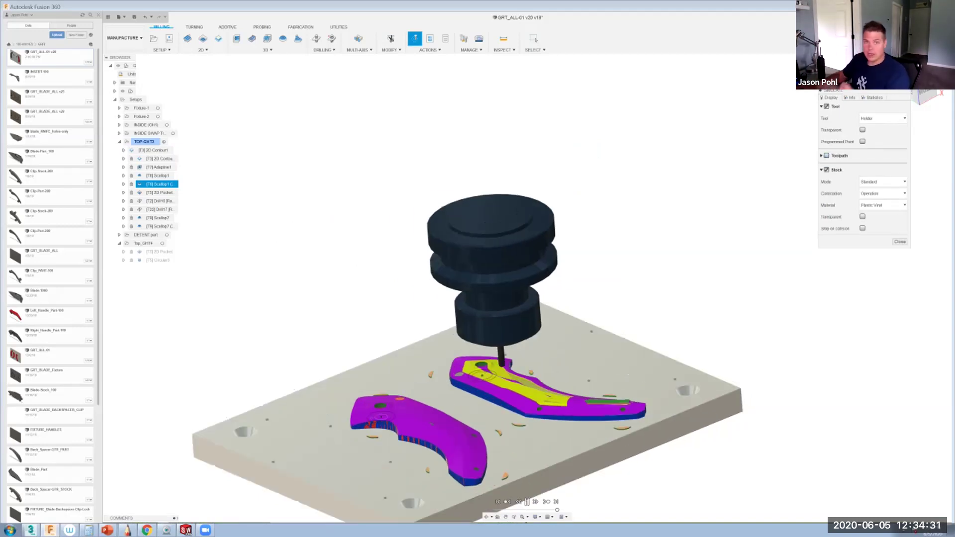
pyautogui.scroll(1, 528, 412)
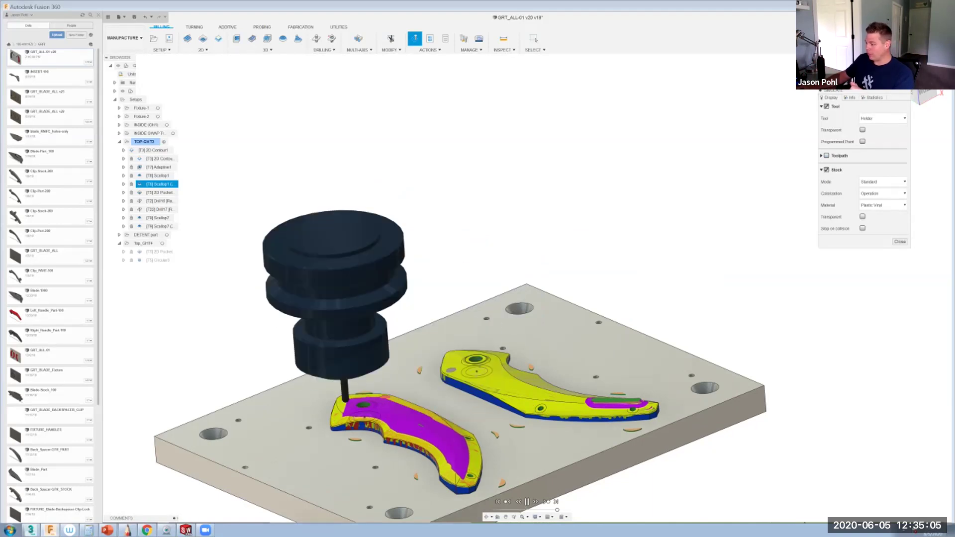
pyautogui.press('space')
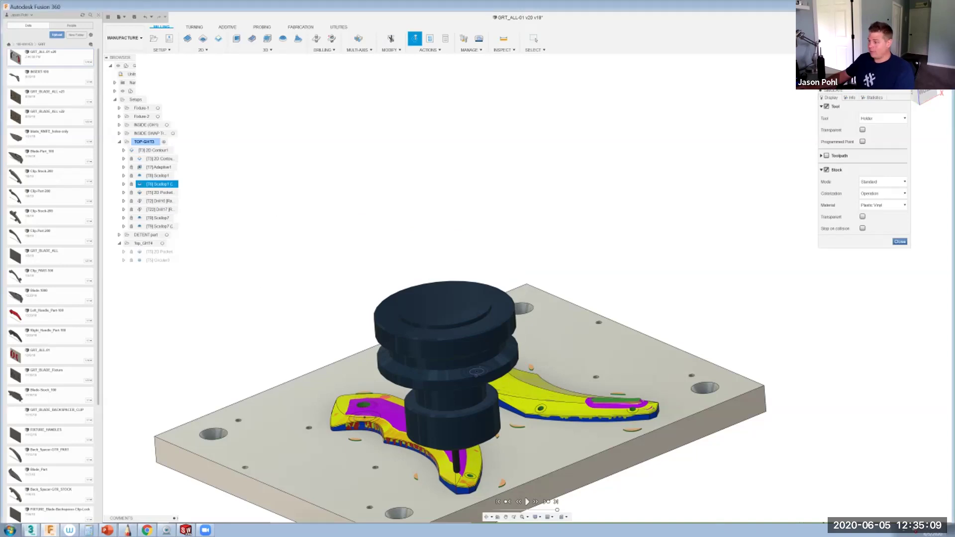
pyautogui.press('Escape')
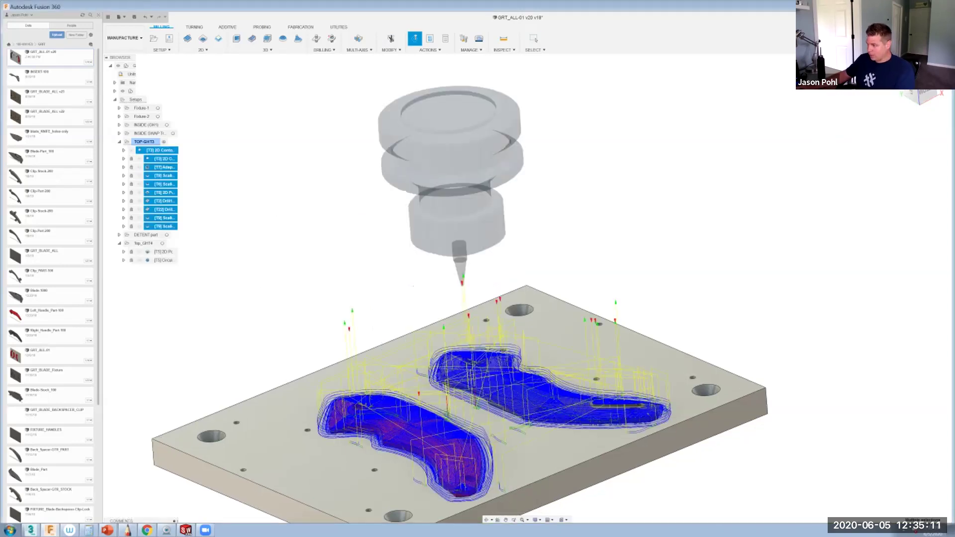
# Switch to the PowerPoint slide show and advance from the Autodesk Fusion 360 slide to the Animation Demo Reel slide.
pyautogui.hotkey('alt', 'Tab')
pyautogui.press('Return')
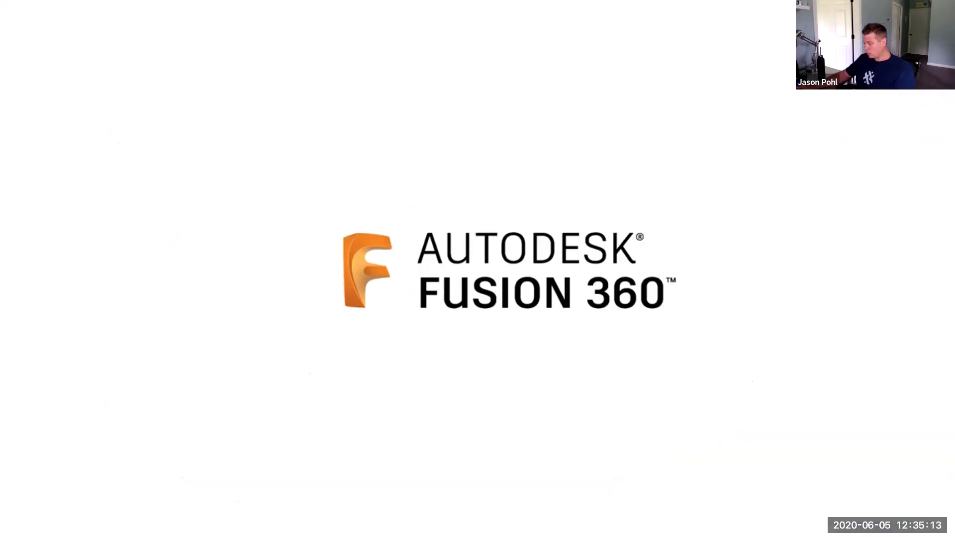
pyautogui.press('Right')
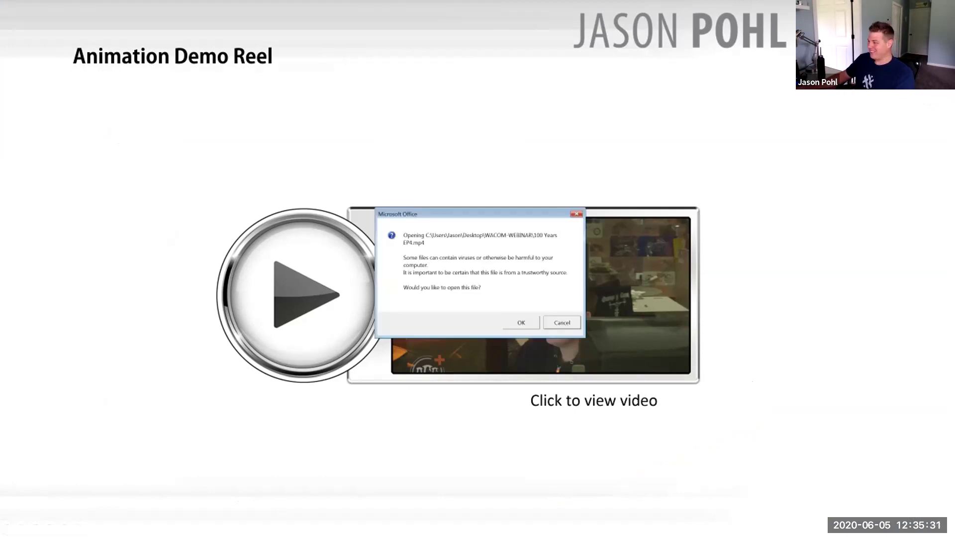
# Open the linked video 100 Years EP4.mp4 and skip ahead through it in several jumps.
pyautogui.press('Return')
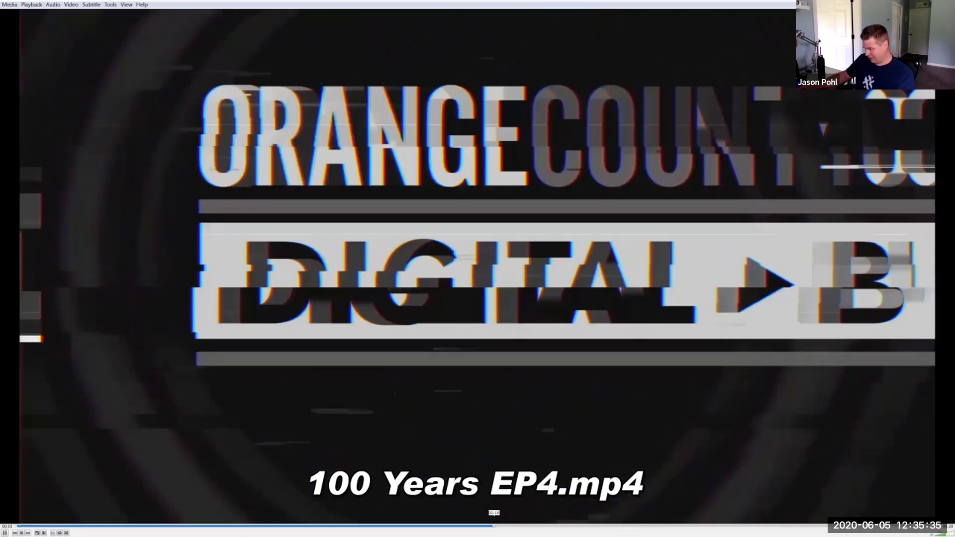
pyautogui.click(512, 526)
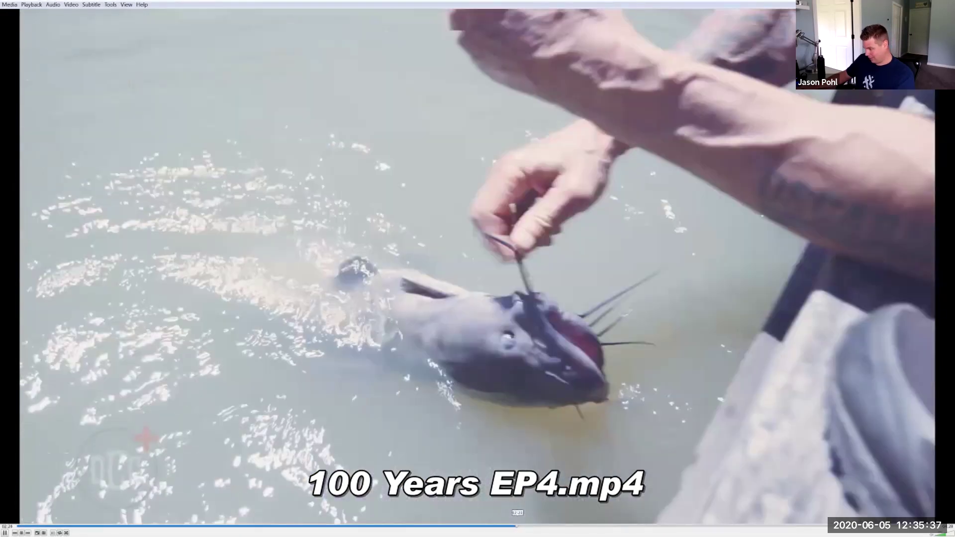
pyautogui.click(575, 526)
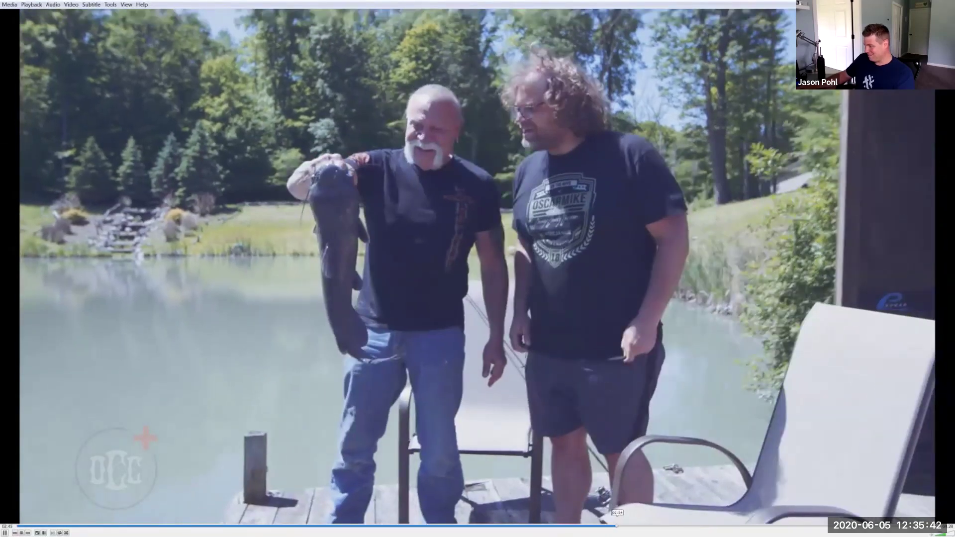
pyautogui.click(626, 526)
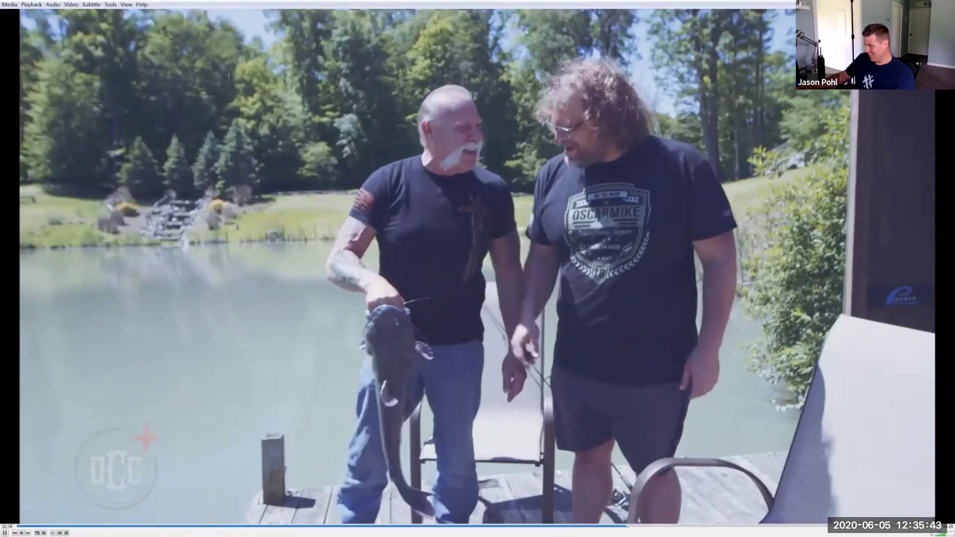
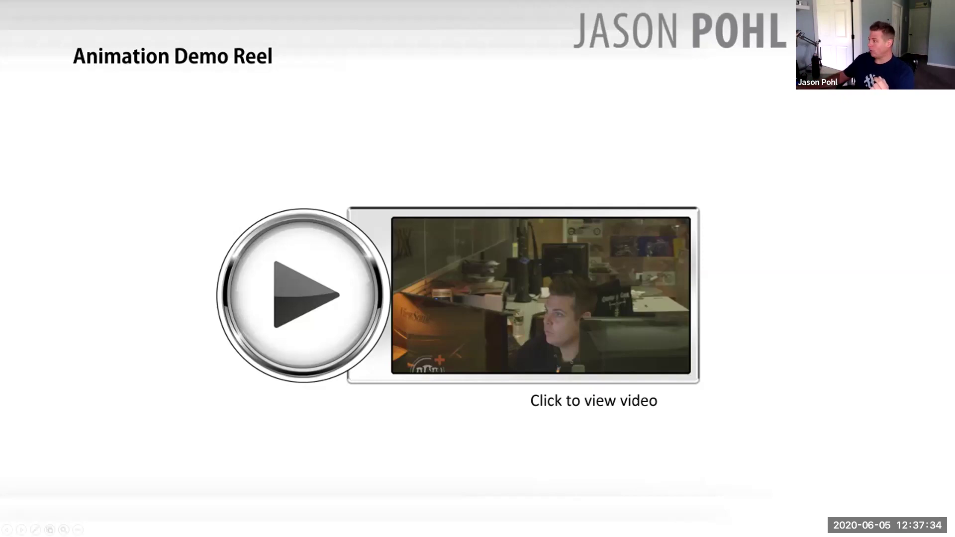
# Advance to the slide about sketching on the Wacom and switch to Autodesk SketchBook with the chop.tif motorcycle drawing.
pyautogui.press('Right')
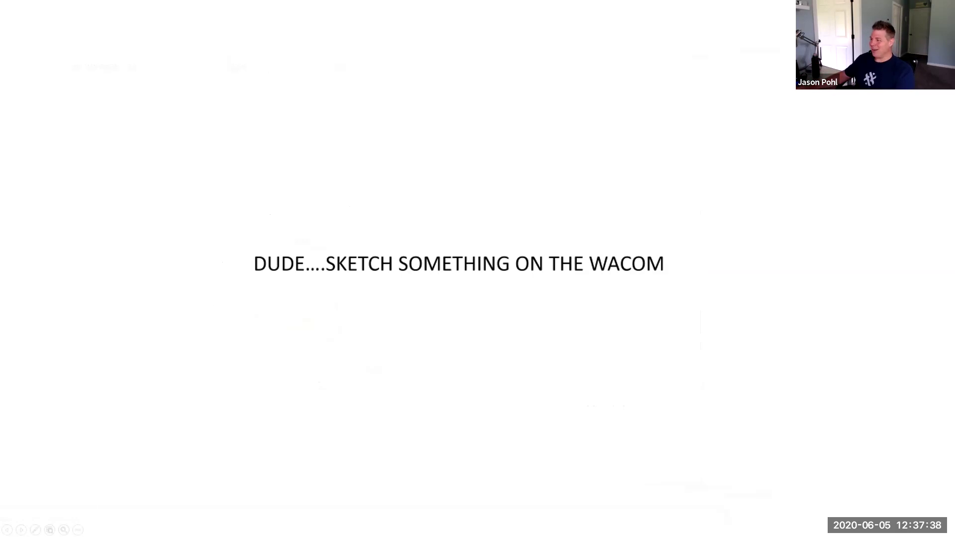
pyautogui.hotkey('alt', 'Tab')
pyautogui.hotkey('alt', 'Tab')
pyautogui.hotkey('alt', 'Tab')
pyautogui.hotkey('alt', 'Tab')
pyautogui.press('Left')
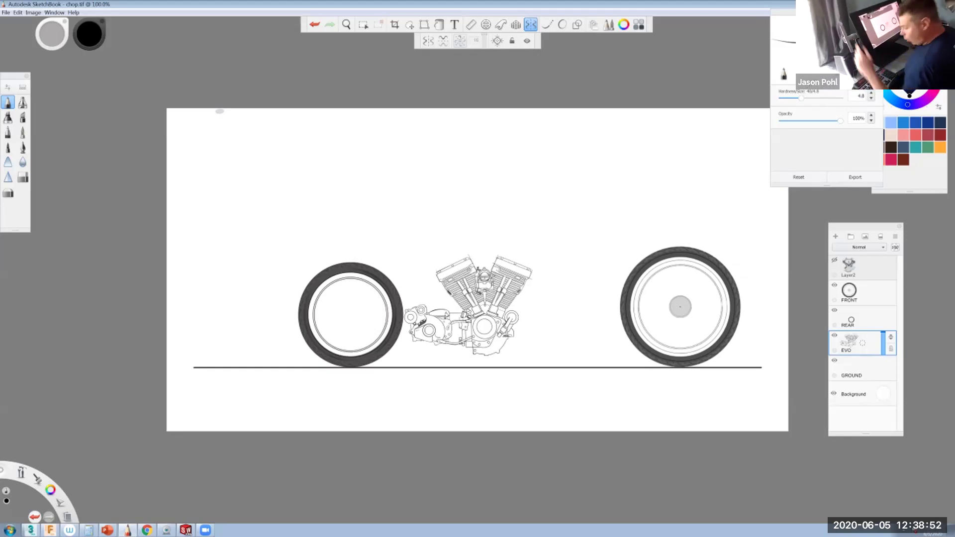
pyautogui.press('Tab')
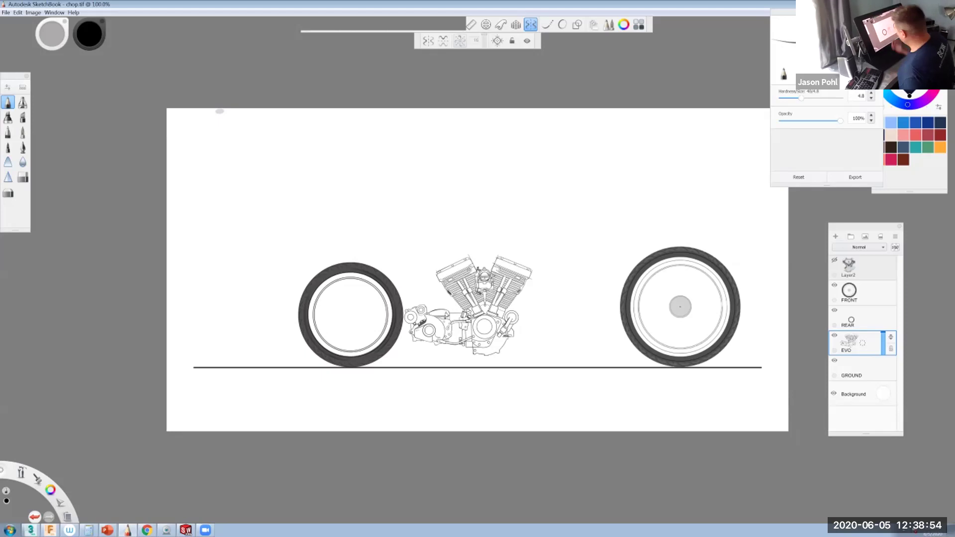
# Sketch the lower and upper curves of a fuel tank above the engine with the Pencil on the EVO layer.
pyautogui.press('space')
pyautogui.moveTo(505, 265); pyautogui.dragTo(545, 266)
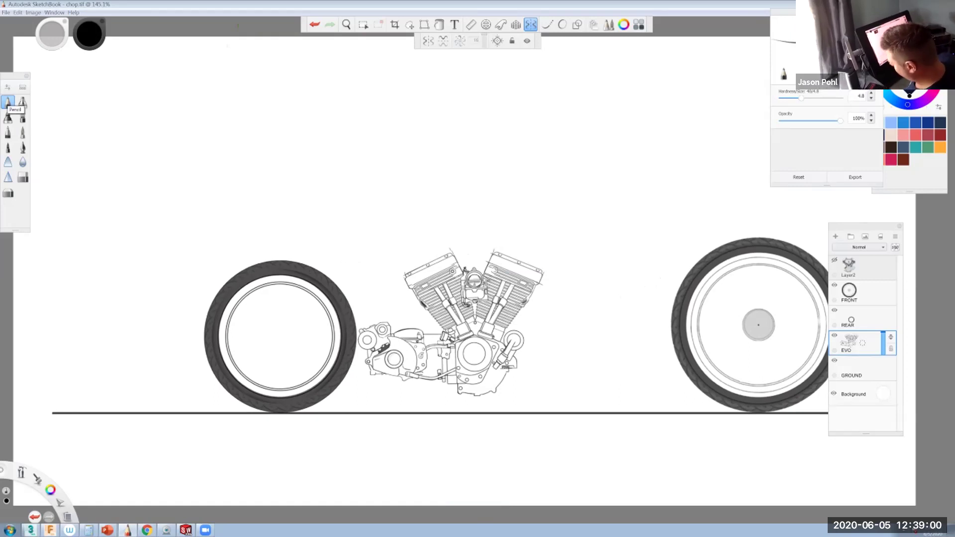
pyautogui.click(7, 102)
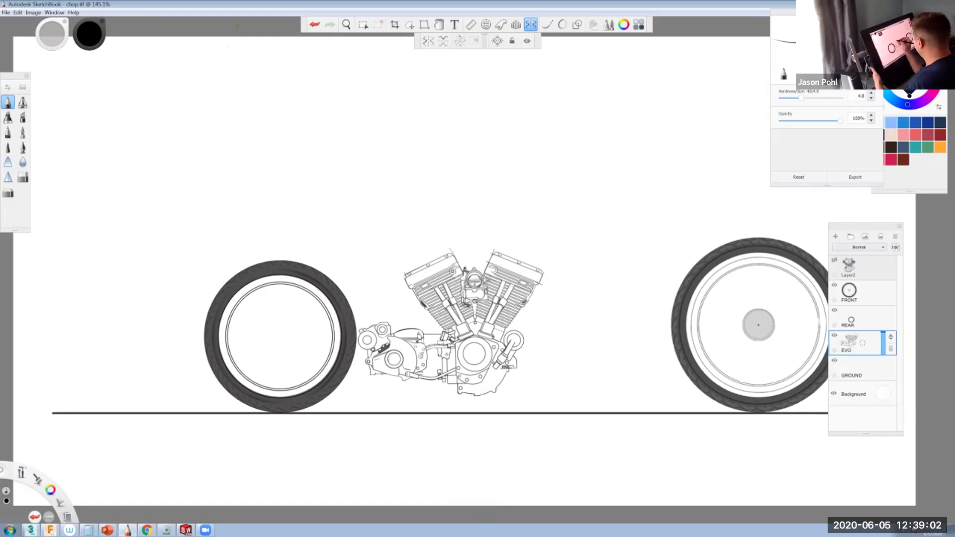
pyautogui.moveTo(404, 264); pyautogui.dragTo(500, 243)
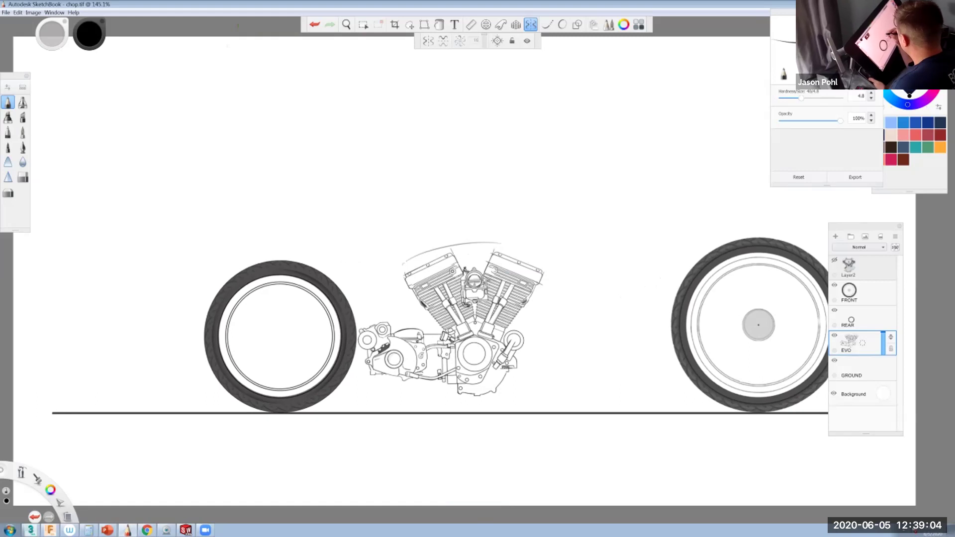
pyautogui.moveTo(403, 266); pyautogui.dragTo(525, 253)
pyautogui.moveTo(430, 247); pyautogui.dragTo(528, 253)
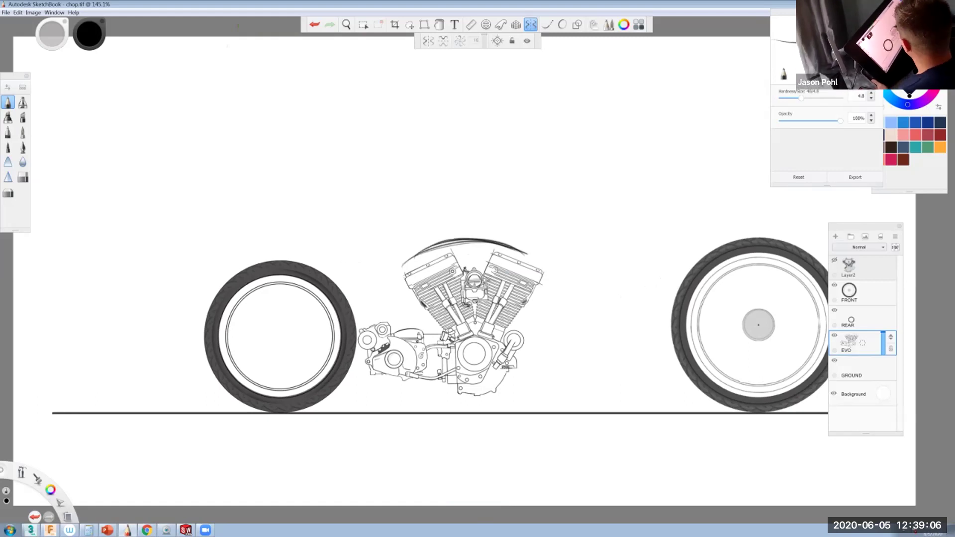
pyautogui.moveTo(386, 263)
pyautogui.mouseDown()
pyautogui.moveTo(438, 227)
pyautogui.moveTo(487, 210)
pyautogui.mouseUp()
pyautogui.moveTo(412, 243); pyautogui.dragTo(518, 204)
pyautogui.moveTo(434, 232)
pyautogui.mouseDown()
pyautogui.moveTo(531, 206)
pyautogui.moveTo(556, 235)
pyautogui.mouseUp()
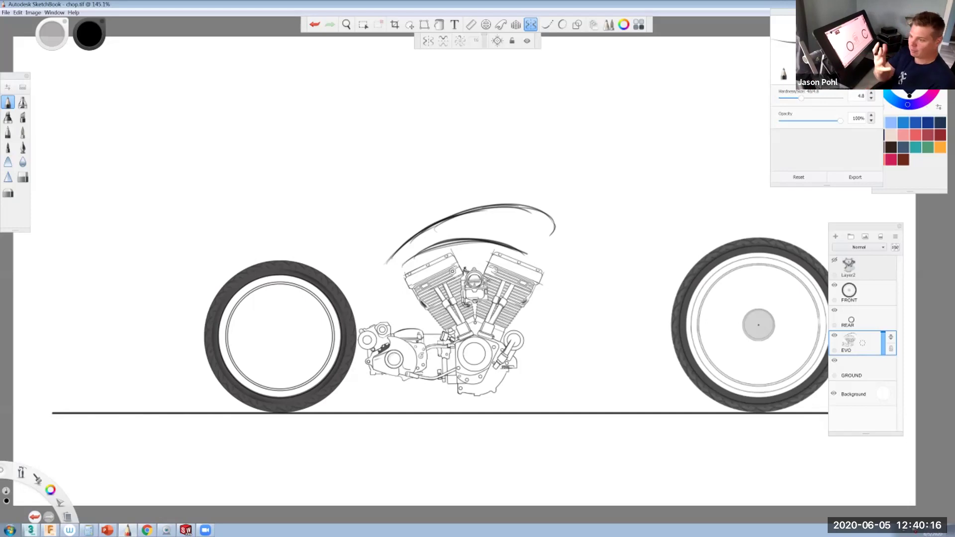
# Close the front of the tank outline and sketch the seat dip and rear fender above the rear wheel.
pyautogui.scroll(-2, 274, 169)
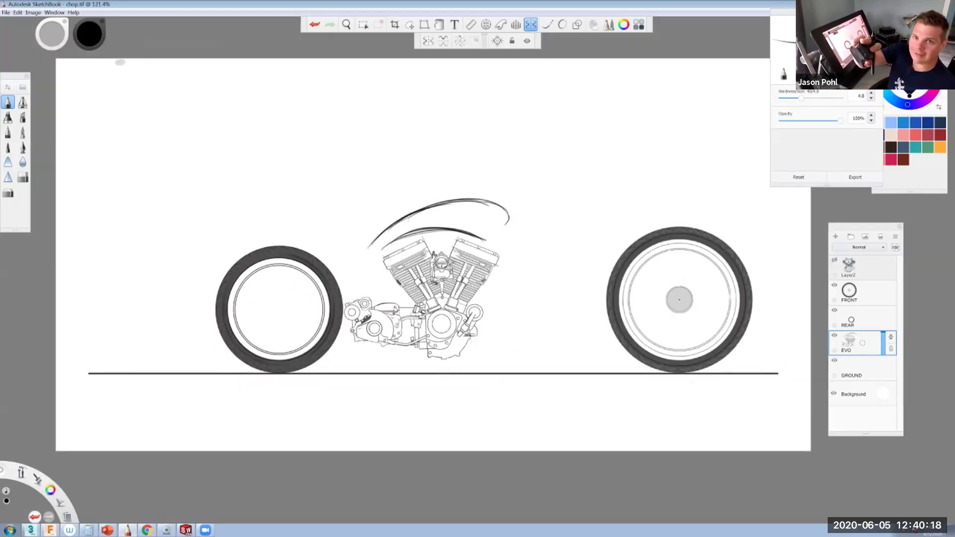
pyautogui.scroll(-2, 278, 172)
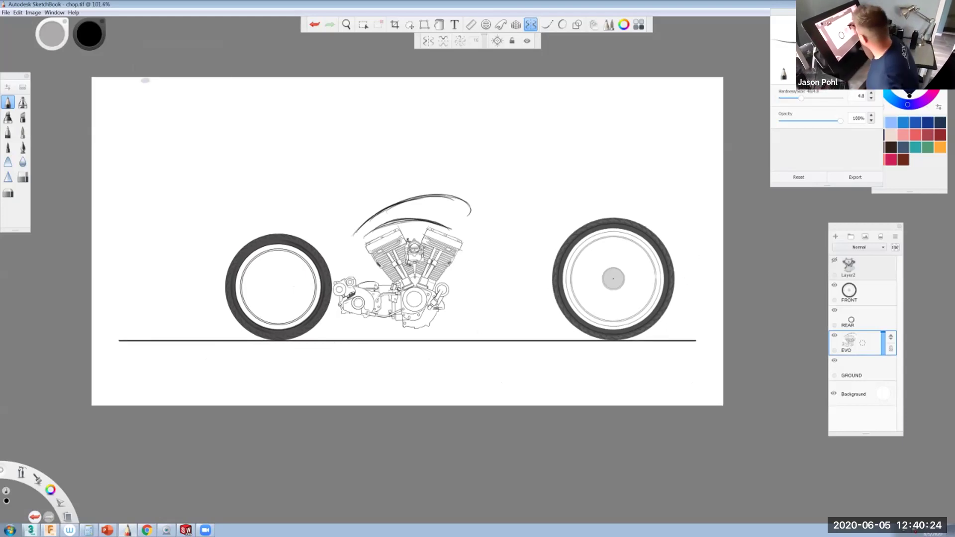
pyautogui.moveTo(453, 229); pyautogui.dragTo(471, 214)
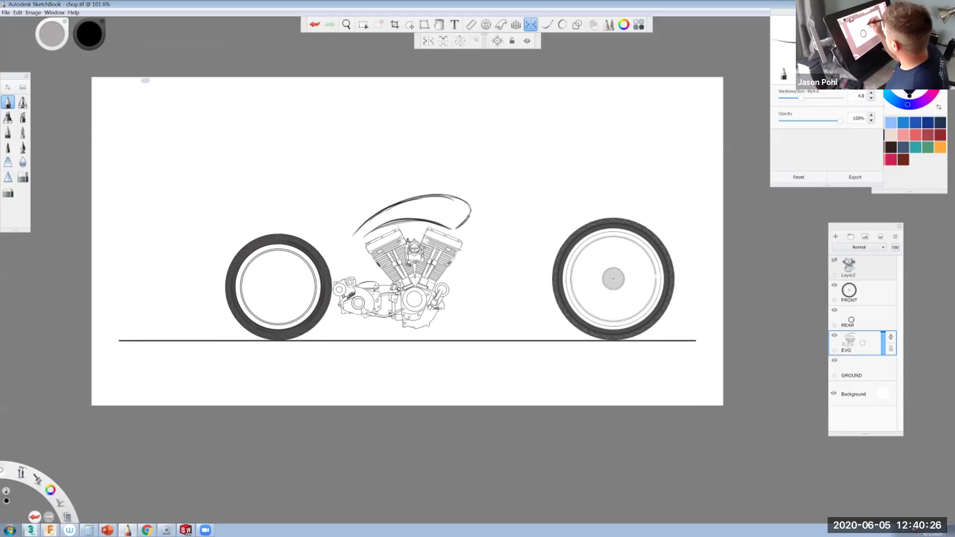
pyautogui.moveTo(353, 234)
pyautogui.mouseDown()
pyautogui.moveTo(340, 241)
pyautogui.moveTo(313, 231)
pyautogui.mouseUp()
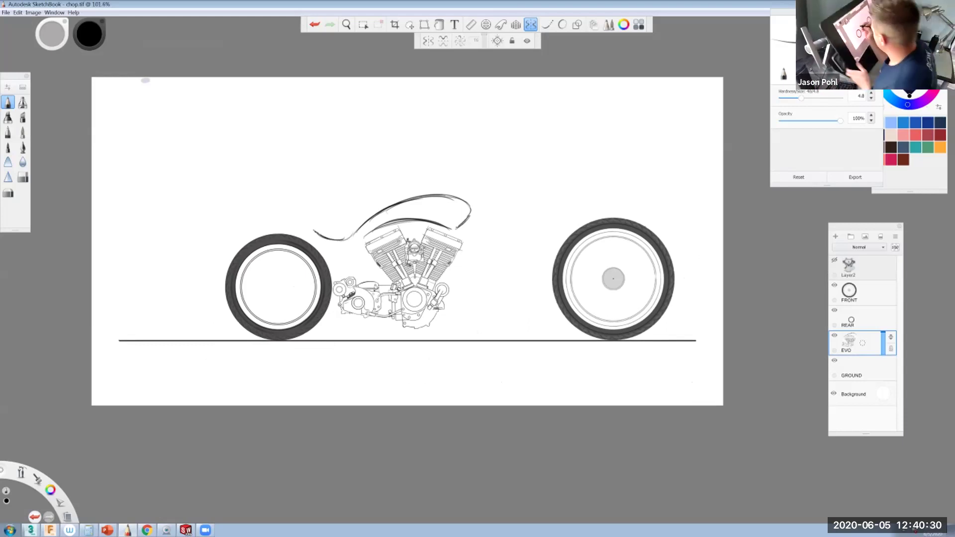
pyautogui.moveTo(302, 212)
pyautogui.mouseDown()
pyautogui.moveTo(272, 208)
pyautogui.moveTo(232, 241)
pyautogui.moveTo(297, 224)
pyautogui.moveTo(325, 248)
pyautogui.mouseUp()
pyautogui.moveTo(311, 211)
pyautogui.mouseDown()
pyautogui.moveTo(307, 225)
pyautogui.moveTo(319, 234)
pyautogui.moveTo(313, 211)
pyautogui.mouseUp()
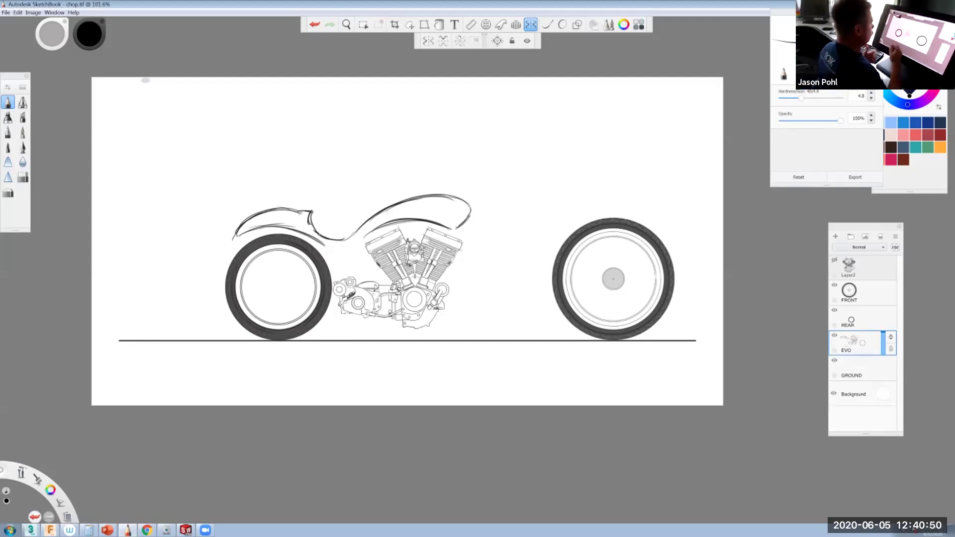
# Reinforce the seat curve and sketch the frame lines behind the engine and the swingarm across the rear wheel.
pyautogui.moveTo(312, 211)
pyautogui.mouseDown()
pyautogui.moveTo(335, 235)
pyautogui.moveTo(355, 226)
pyautogui.mouseUp()
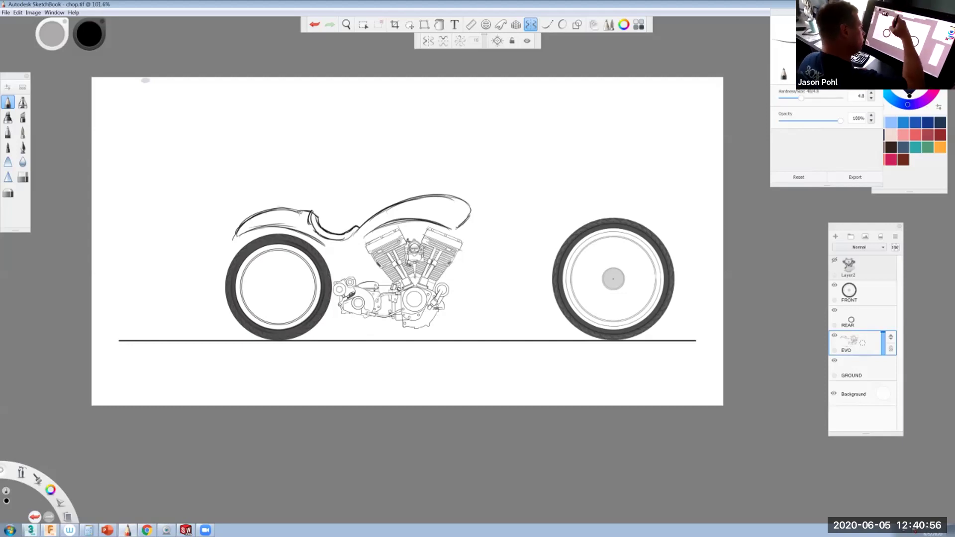
pyautogui.moveTo(315, 238); pyautogui.dragTo(333, 259)
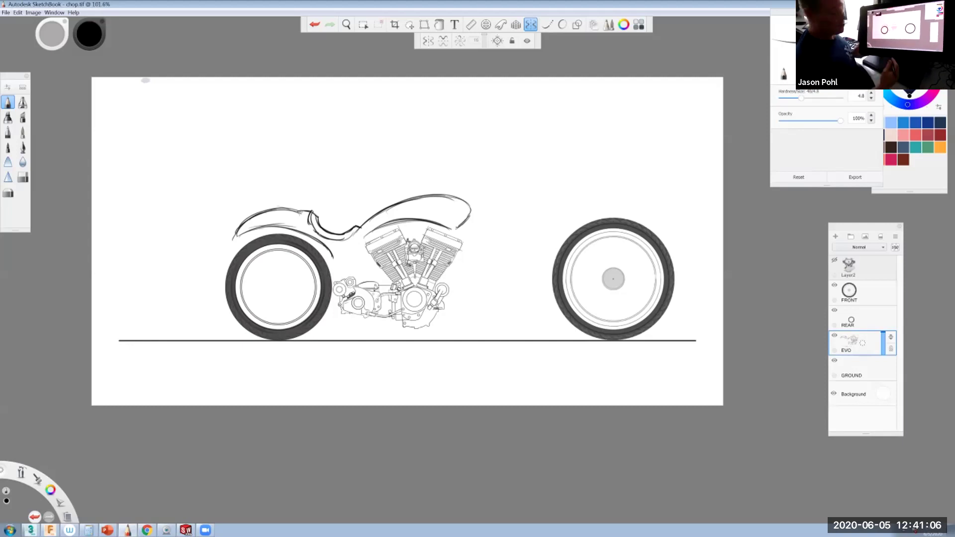
pyautogui.moveTo(333, 257)
pyautogui.mouseDown()
pyautogui.moveTo(365, 270)
pyautogui.moveTo(359, 237)
pyautogui.moveTo(365, 270)
pyautogui.mouseUp()
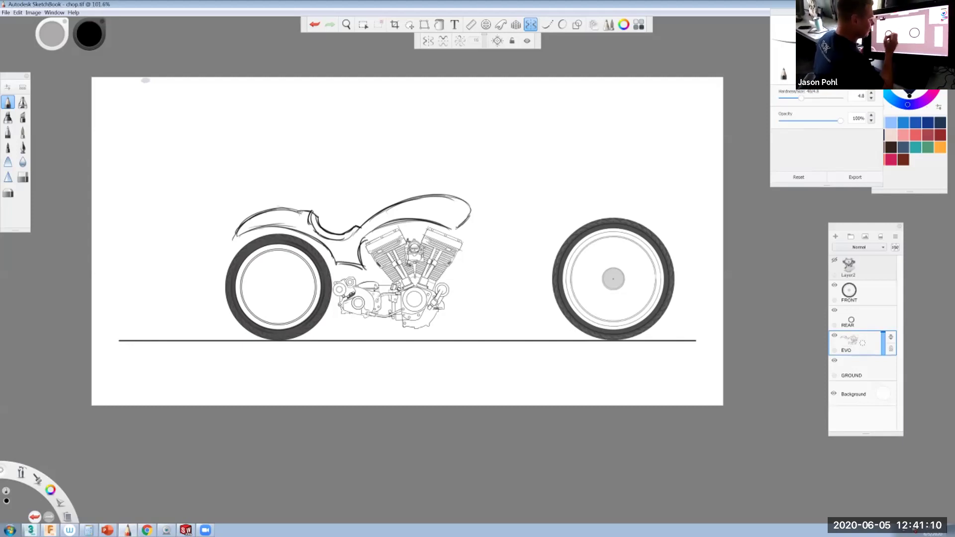
pyautogui.moveTo(319, 293)
pyautogui.mouseDown()
pyautogui.moveTo(282, 285)
pyautogui.moveTo(259, 296)
pyautogui.moveTo(320, 274)
pyautogui.mouseUp()
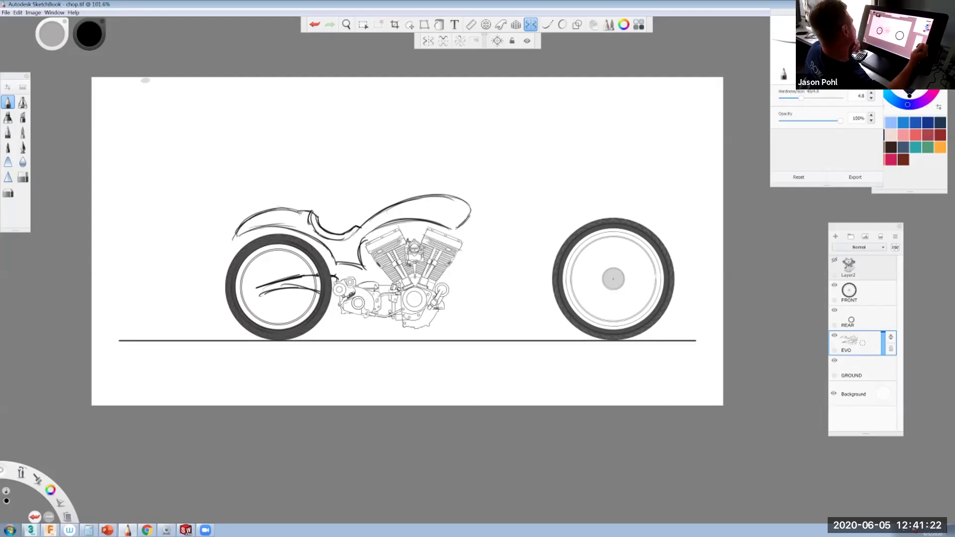
# Undo the last strokes and reopen the chop drawing without saving the sketched changes.
pyautogui.hotkey('ctrl', 'z')
pyautogui.hotkey('ctrl', 'z')
pyautogui.hotkey('ctrl', 'z')
pyautogui.click(6, 13)
pyautogui.click(6, 13)
pyautogui.click(6, 13)
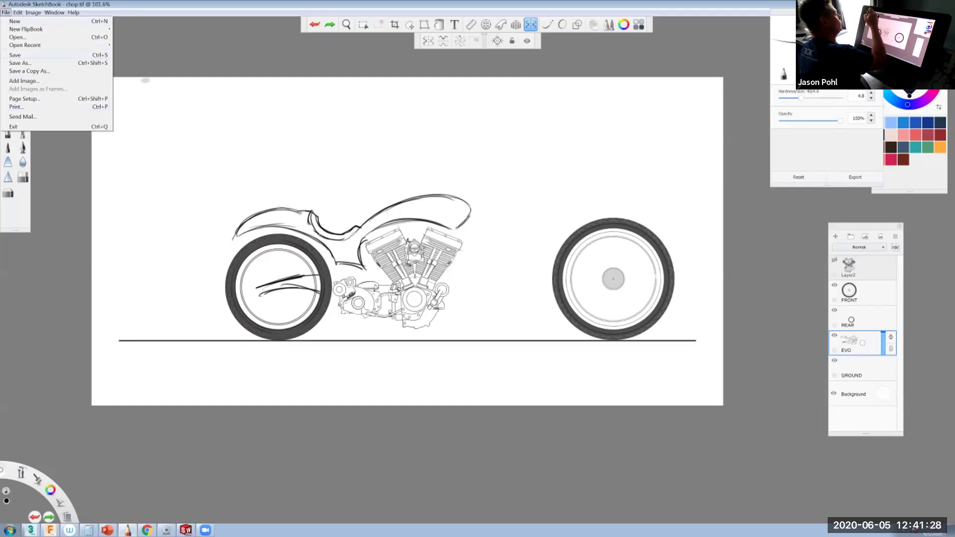
pyautogui.click(17, 37)
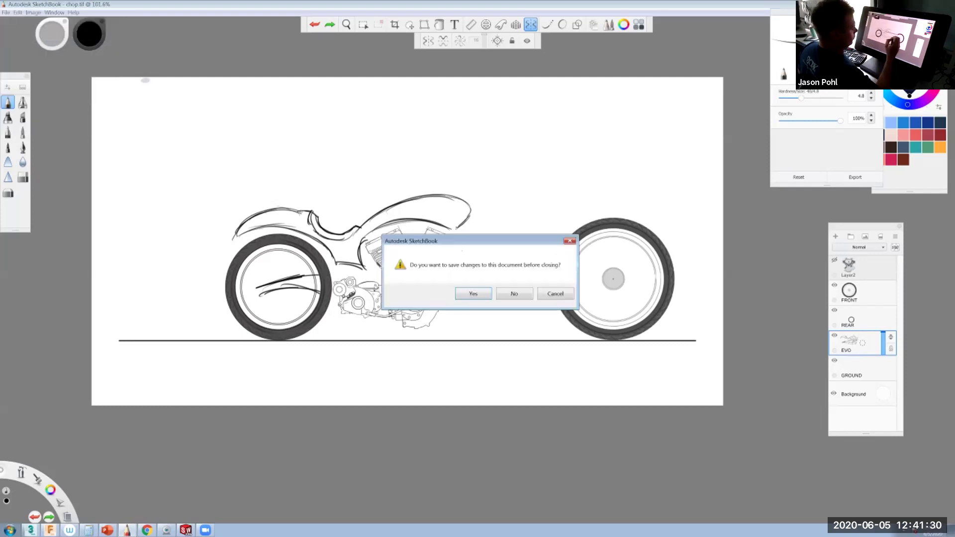
pyautogui.press('n')
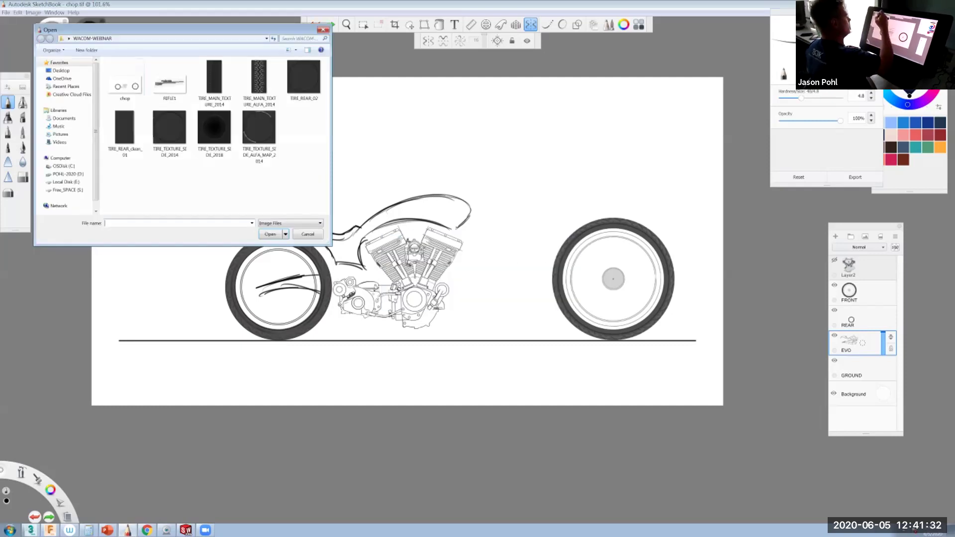
pyautogui.press('Return')
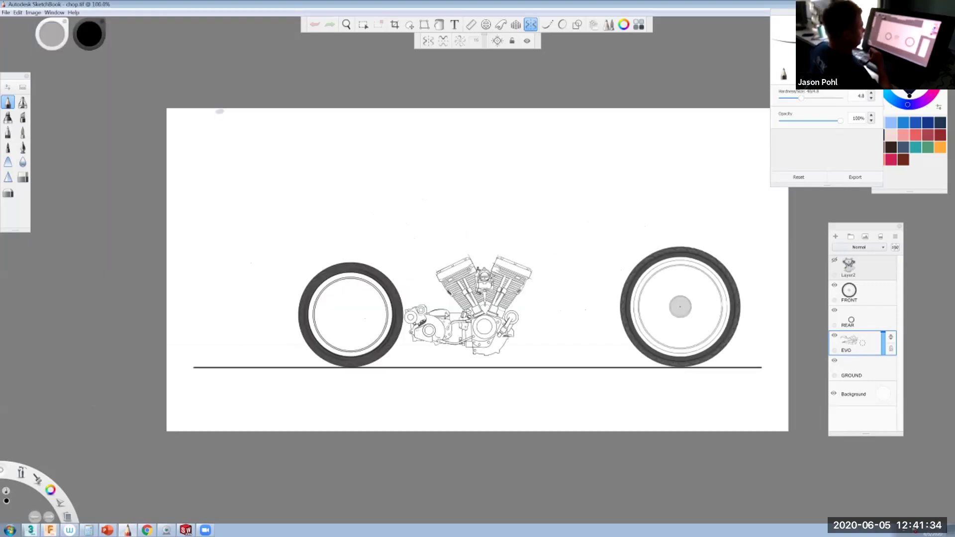
# Add a new layer above the FRONT layer and sketch the fuel tank outline above the engine on it.
pyautogui.click(862, 293)
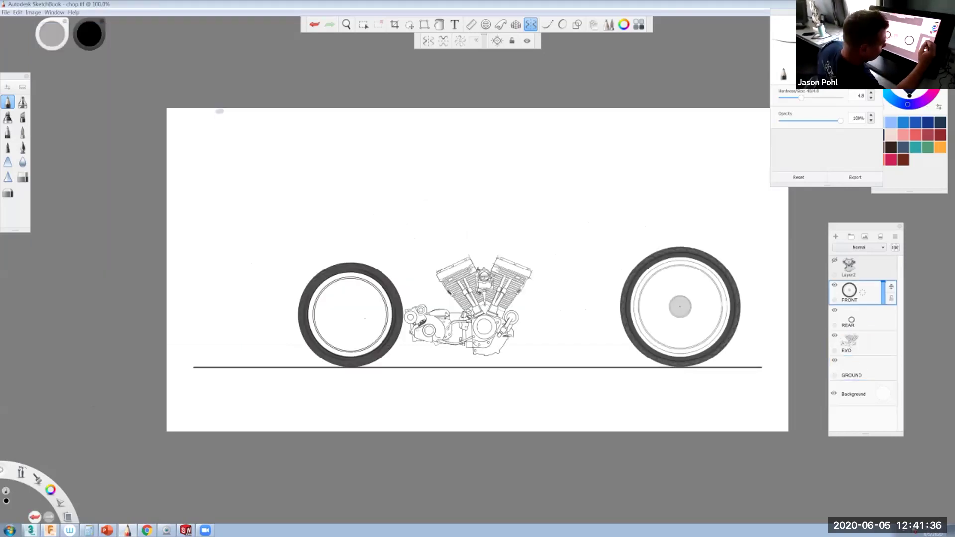
pyautogui.moveTo(863, 292); pyautogui.dragTo(863, 273)
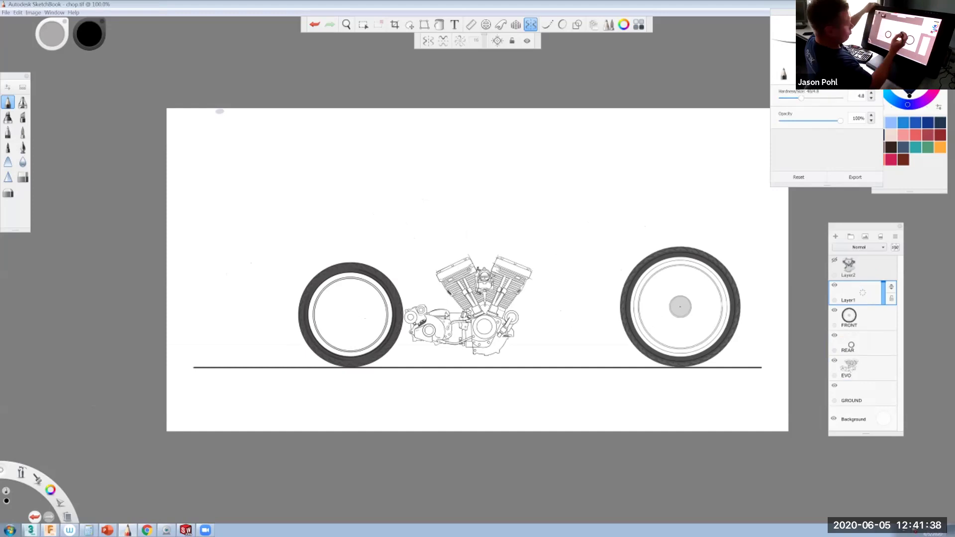
pyautogui.moveTo(454, 250)
pyautogui.mouseDown()
pyautogui.moveTo(479, 243)
pyautogui.moveTo(526, 256)
pyautogui.mouseUp()
pyautogui.moveTo(458, 249)
pyautogui.mouseDown()
pyautogui.moveTo(492, 244)
pyautogui.moveTo(530, 259)
pyautogui.moveTo(500, 227)
pyautogui.moveTo(467, 232)
pyautogui.moveTo(547, 222)
pyautogui.moveTo(529, 263)
pyautogui.mouseUp()
pyautogui.moveTo(546, 228)
pyautogui.mouseDown()
pyautogui.moveTo(525, 256)
pyautogui.moveTo(547, 234)
pyautogui.mouseUp()
pyautogui.moveTo(473, 240); pyautogui.dragTo(539, 230)
pyautogui.moveTo(457, 247); pyautogui.dragTo(531, 229)
# Sketch the seat curve and rear fender over the rear wheel, plus the frame and swingarm lines behind the engine.
pyautogui.moveTo(435, 259); pyautogui.dragTo(477, 247)
pyautogui.moveTo(432, 265)
pyautogui.mouseDown()
pyautogui.moveTo(472, 248)
pyautogui.moveTo(433, 270)
pyautogui.moveTo(446, 256)
pyautogui.moveTo(430, 274)
pyautogui.moveTo(431, 295)
pyautogui.moveTo(420, 261)
pyautogui.moveTo(346, 246)
pyautogui.moveTo(319, 261)
pyautogui.mouseUp()
pyautogui.moveTo(355, 249)
pyautogui.mouseDown()
pyautogui.moveTo(317, 265)
pyautogui.moveTo(391, 278)
pyautogui.mouseUp()
pyautogui.moveTo(345, 259)
pyautogui.mouseDown()
pyautogui.moveTo(403, 296)
pyautogui.moveTo(406, 313)
pyautogui.moveTo(368, 302)
pyautogui.moveTo(321, 317)
pyautogui.moveTo(336, 325)
pyautogui.moveTo(405, 323)
pyautogui.moveTo(445, 300)
pyautogui.mouseUp()
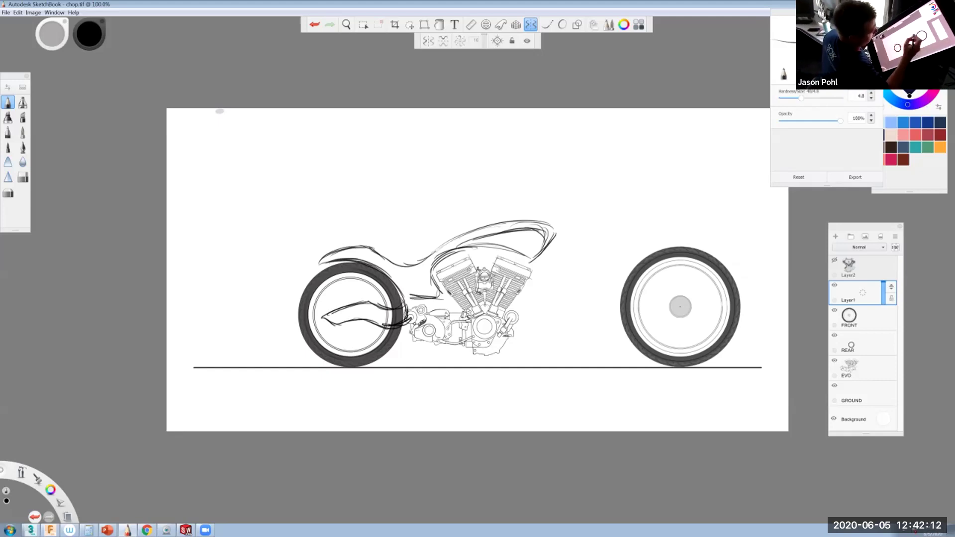
# Sketch the front fork's curved lines from the frame neck down to the front wheel's axle.
pyautogui.moveTo(556, 220); pyautogui.dragTo(689, 304)
pyautogui.moveTo(612, 240); pyautogui.dragTo(699, 316)
pyautogui.moveTo(578, 219); pyautogui.dragTo(702, 323)
pyautogui.moveTo(598, 228)
pyautogui.mouseDown()
pyautogui.moveTo(689, 303)
pyautogui.moveTo(673, 321)
pyautogui.moveTo(622, 264)
pyautogui.mouseUp()
pyautogui.moveTo(654, 304); pyautogui.dragTo(574, 239)
pyautogui.moveTo(632, 278); pyautogui.dragTo(557, 234)
pyautogui.moveTo(633, 262)
pyautogui.mouseDown()
pyautogui.moveTo(579, 230)
pyautogui.moveTo(612, 245)
pyautogui.mouseUp()
pyautogui.moveTo(609, 252)
pyautogui.mouseDown()
pyautogui.moveTo(575, 234)
pyautogui.moveTo(606, 250)
pyautogui.mouseUp()
pyautogui.moveTo(577, 235); pyautogui.dragTo(564, 228)
pyautogui.moveTo(638, 274)
pyautogui.mouseDown()
pyautogui.moveTo(576, 233)
pyautogui.moveTo(592, 241)
pyautogui.mouseUp()
pyautogui.moveTo(659, 287)
pyautogui.mouseDown()
pyautogui.moveTo(634, 258)
pyautogui.moveTo(641, 280)
pyautogui.mouseUp()
pyautogui.moveTo(563, 219)
pyautogui.mouseDown()
pyautogui.moveTo(571, 235)
pyautogui.moveTo(543, 272)
pyautogui.mouseUp()
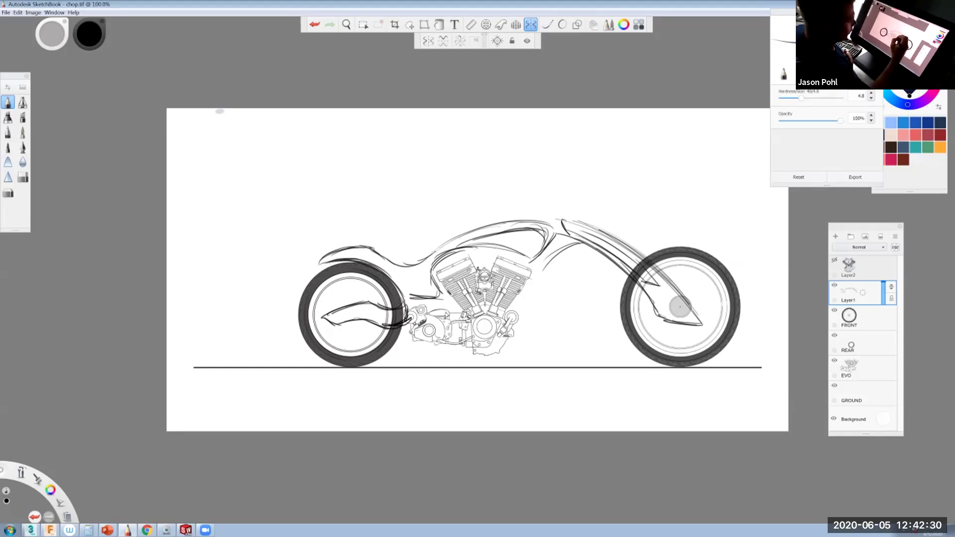
# Sketch the frame's downtube, bottom rail and rear upright as a cradle around the engine.
pyautogui.moveTo(549, 266); pyautogui.dragTo(523, 315)
pyautogui.moveTo(556, 261)
pyautogui.mouseDown()
pyautogui.moveTo(520, 331)
pyautogui.moveTo(527, 342)
pyautogui.moveTo(438, 356)
pyautogui.moveTo(416, 346)
pyautogui.mouseUp()
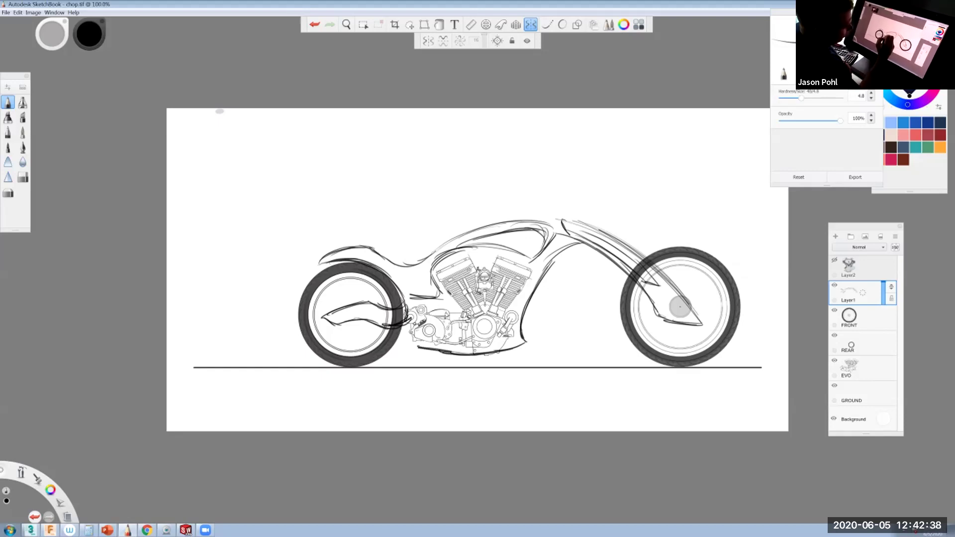
pyautogui.moveTo(432, 300)
pyautogui.mouseDown()
pyautogui.moveTo(424, 338)
pyautogui.moveTo(407, 346)
pyautogui.mouseUp()
pyautogui.moveTo(439, 299)
pyautogui.mouseDown()
pyautogui.moveTo(450, 342)
pyautogui.moveTo(498, 343)
pyautogui.mouseUp()
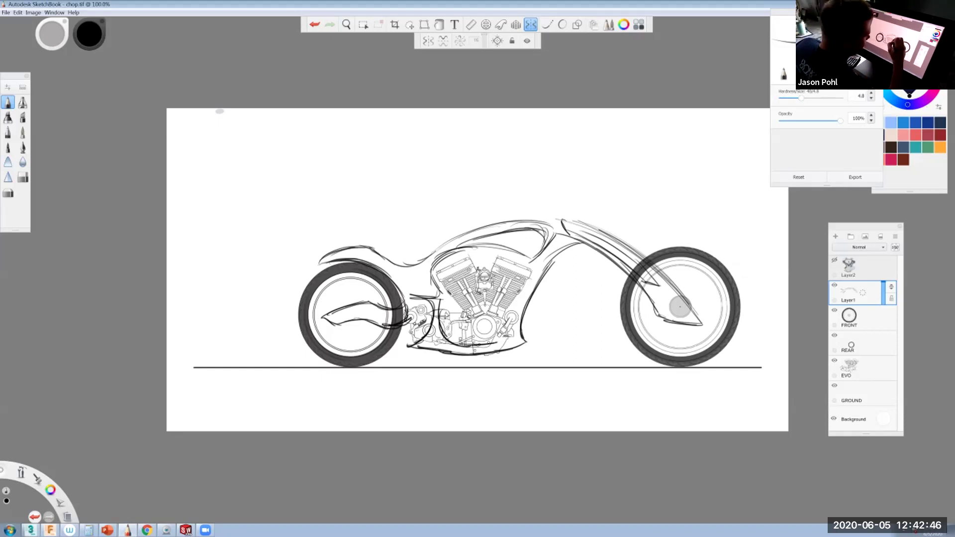
pyautogui.moveTo(535, 265); pyautogui.dragTo(482, 349)
pyautogui.moveTo(507, 319); pyautogui.dragTo(478, 348)
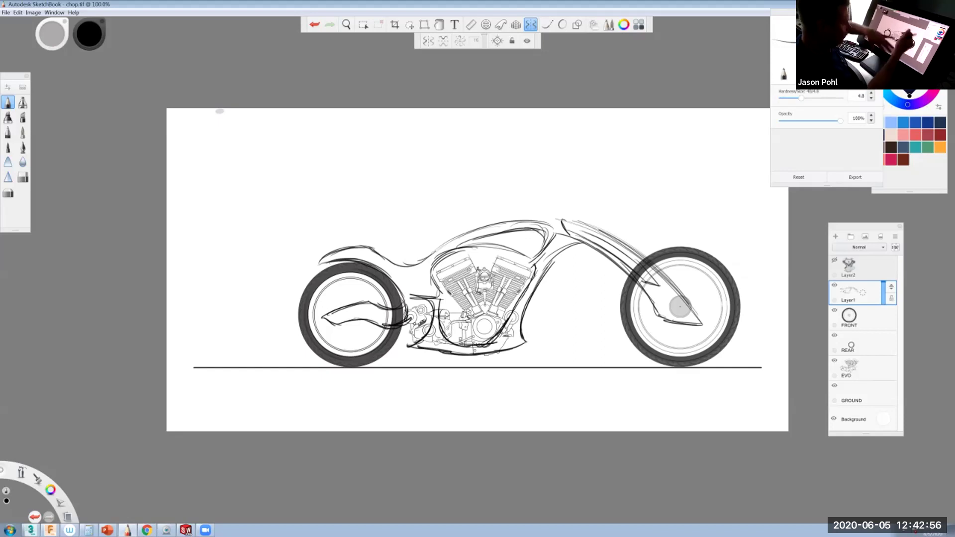
# Add a new layer between the line sketch and the FRONT layer.
pyautogui.press('space')
pyautogui.moveTo(524, 275); pyautogui.dragTo(554, 270)
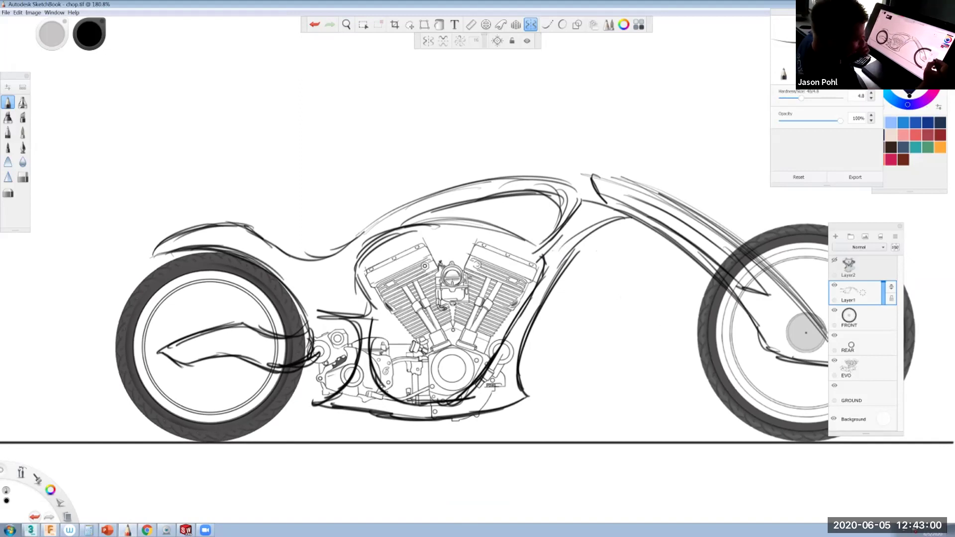
pyautogui.click(856, 318)
pyautogui.moveTo(862, 318); pyautogui.dragTo(861, 297)
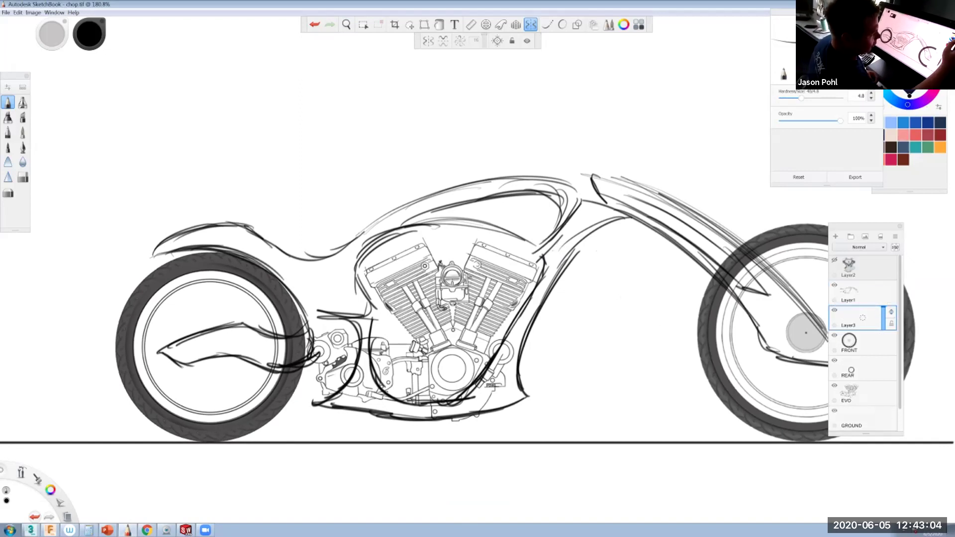
# Shade the frame's downtube and bottom rail with a broad brush in the light grey sampled from the front wheel hub.
pyautogui.click(891, 123)
pyautogui.click(879, 122)
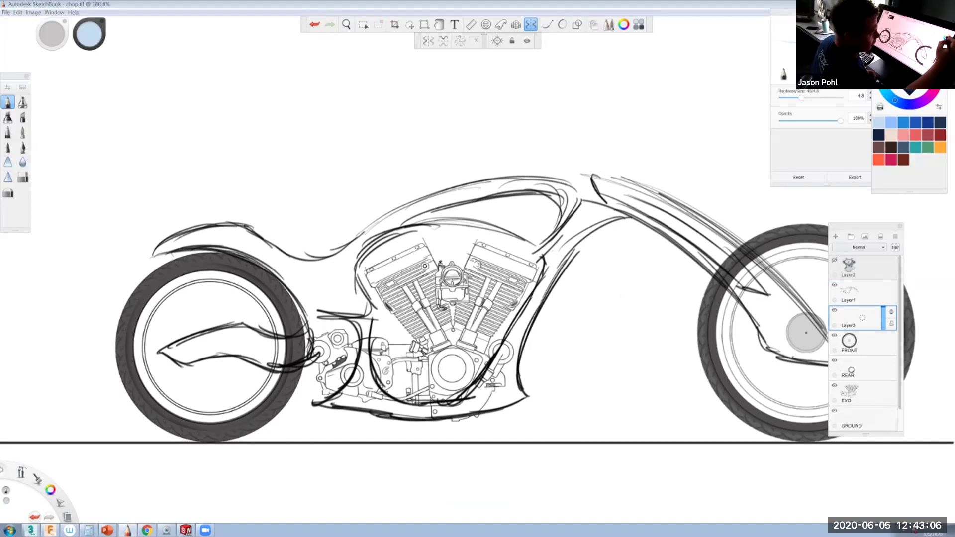
pyautogui.keyDown('alt'); pyautogui.click(806, 332); pyautogui.keyUp('alt')
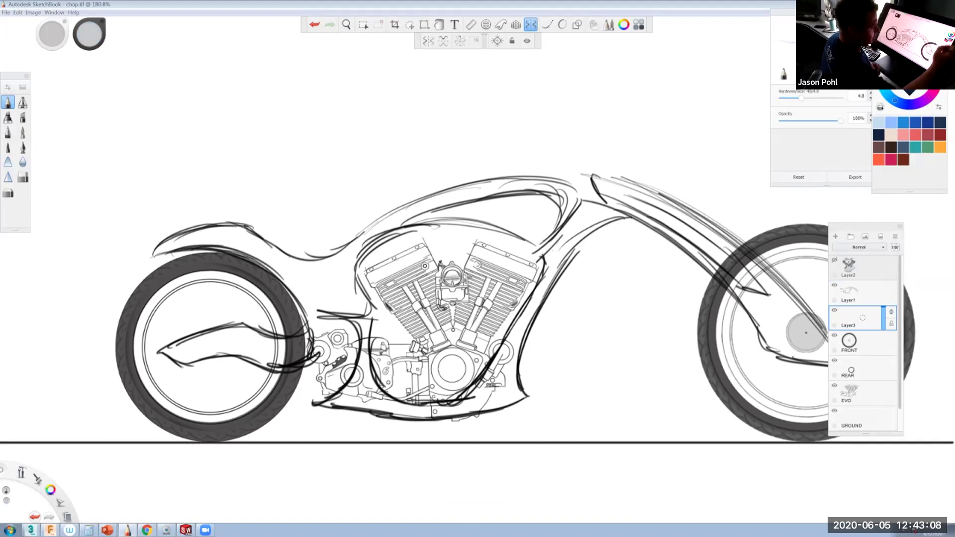
pyautogui.click(7, 118)
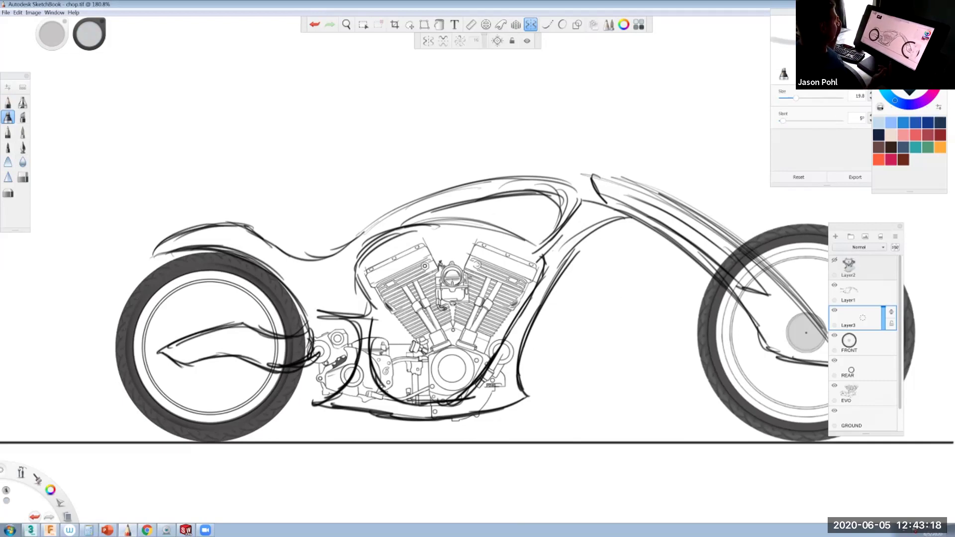
pyautogui.moveTo(581, 228); pyautogui.dragTo(560, 251)
pyautogui.moveTo(604, 214)
pyautogui.mouseDown()
pyautogui.moveTo(560, 245)
pyautogui.moveTo(569, 234)
pyautogui.moveTo(505, 361)
pyautogui.mouseUp()
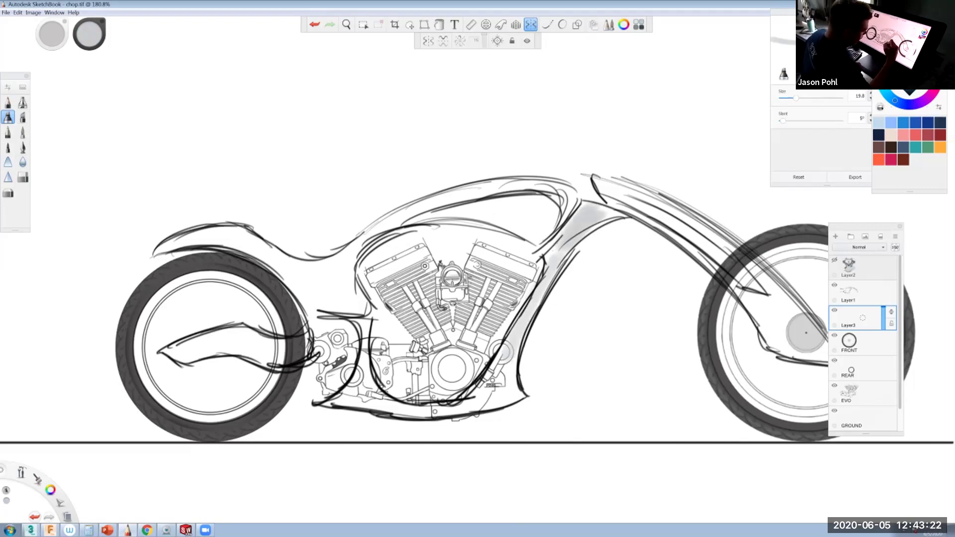
pyautogui.moveTo(555, 268); pyautogui.dragTo(498, 384)
pyautogui.moveTo(505, 348); pyautogui.dragTo(481, 398)
pyautogui.moveTo(498, 367)
pyautogui.mouseDown()
pyautogui.moveTo(475, 406)
pyautogui.moveTo(495, 395)
pyautogui.moveTo(470, 405)
pyautogui.moveTo(479, 407)
pyautogui.moveTo(331, 401)
pyautogui.mouseUp()
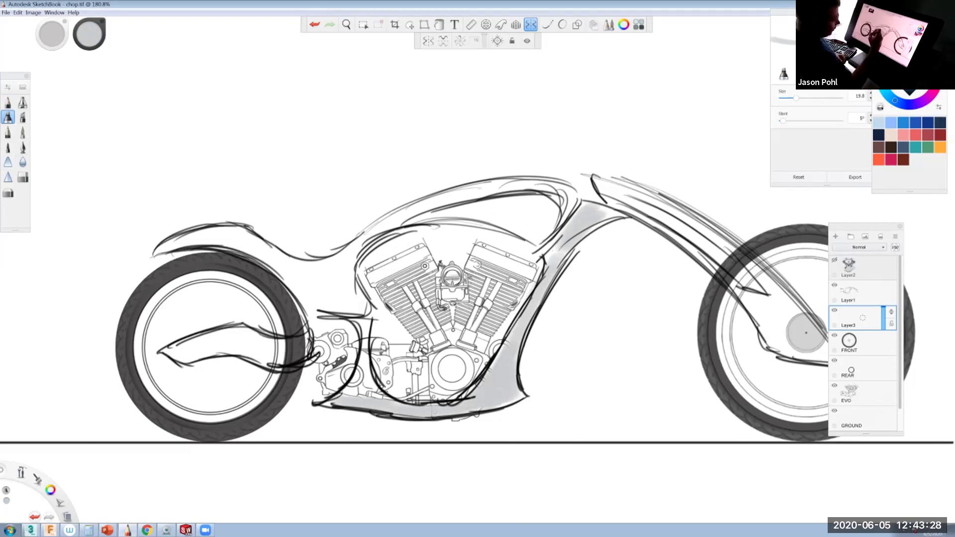
# Shade the frame's upright behind the engine and the swingarm across the rear wheel in the same light grey.
pyautogui.moveTo(368, 323); pyautogui.dragTo(358, 396)
pyautogui.moveTo(368, 379); pyautogui.dragTo(341, 393)
pyautogui.moveTo(382, 398)
pyautogui.mouseDown()
pyautogui.moveTo(367, 392)
pyautogui.moveTo(364, 322)
pyautogui.mouseUp()
pyautogui.moveTo(174, 353); pyautogui.dragTo(234, 334)
pyautogui.moveTo(244, 336)
pyautogui.mouseDown()
pyautogui.moveTo(179, 355)
pyautogui.moveTo(316, 340)
pyautogui.moveTo(266, 362)
pyautogui.mouseUp()
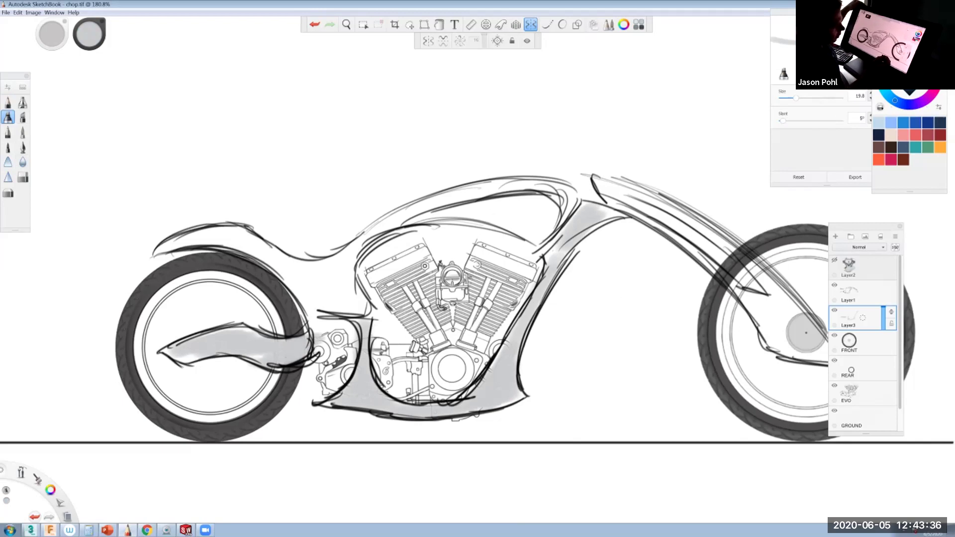
# Uncover the front wheel area and shade the front fork light grey from the neck to the axle.
pyautogui.moveTo(865, 224); pyautogui.dragTo(904, 165)
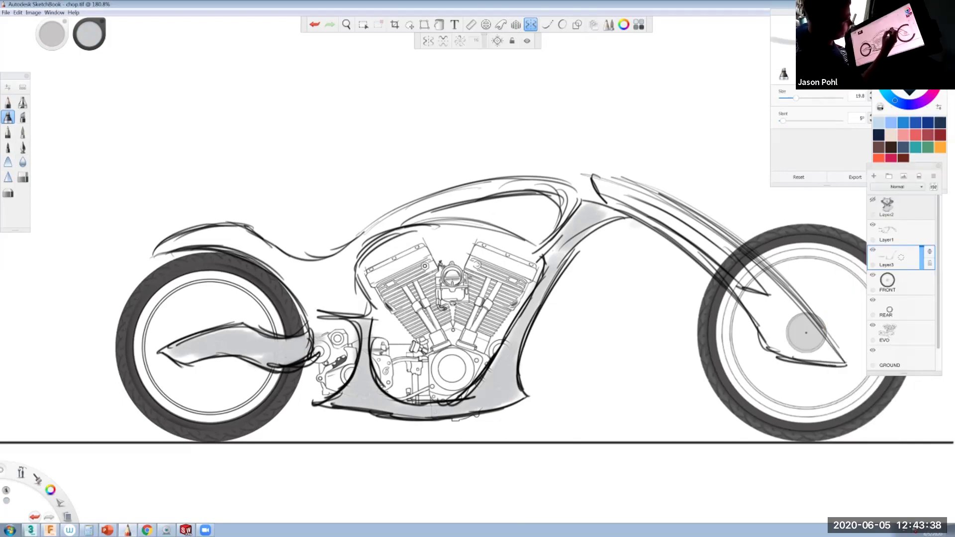
pyautogui.moveTo(610, 180); pyautogui.dragTo(751, 261)
pyautogui.moveTo(685, 217); pyautogui.dragTo(796, 308)
pyautogui.moveTo(744, 257); pyautogui.dragTo(841, 360)
pyautogui.moveTo(789, 321)
pyautogui.mouseDown()
pyautogui.moveTo(771, 311)
pyautogui.moveTo(829, 363)
pyautogui.moveTo(779, 349)
pyautogui.moveTo(741, 294)
pyautogui.moveTo(639, 212)
pyautogui.moveTo(712, 269)
pyautogui.mouseUp()
pyautogui.moveTo(592, 181)
pyautogui.mouseDown()
pyautogui.moveTo(637, 201)
pyautogui.moveTo(614, 178)
pyautogui.mouseUp()
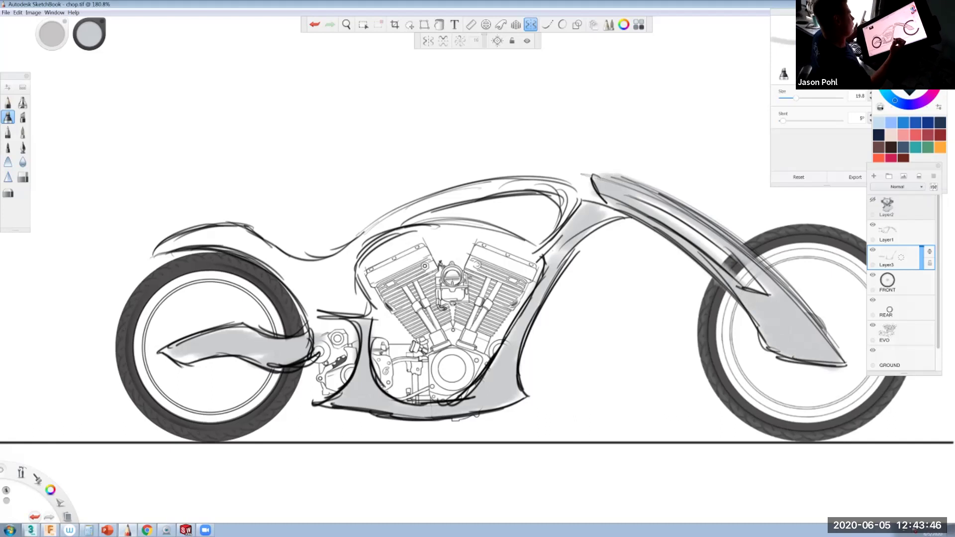
# Add a new layer above the grey shading and colour the fuel tank dark blue on it.
pyautogui.moveTo(901, 257); pyautogui.dragTo(892, 237)
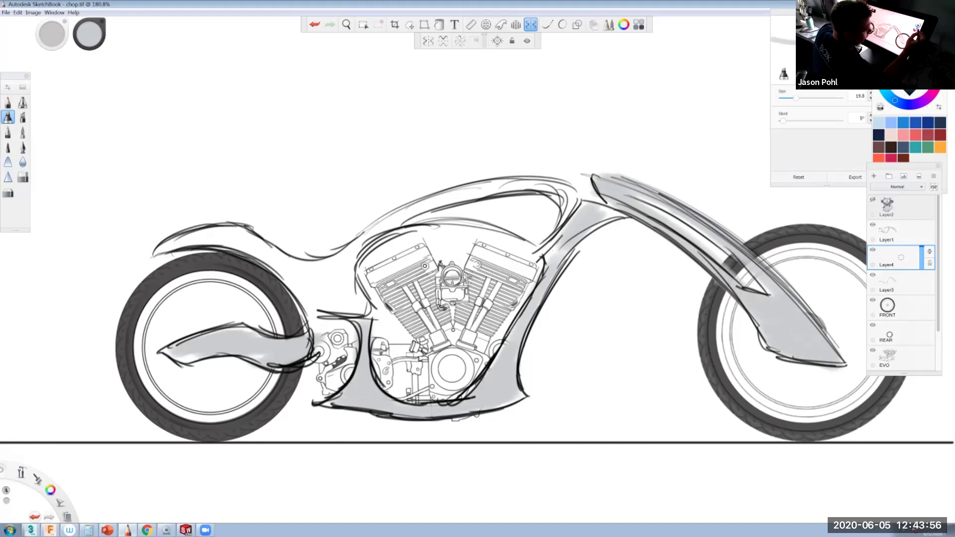
pyautogui.click(928, 122)
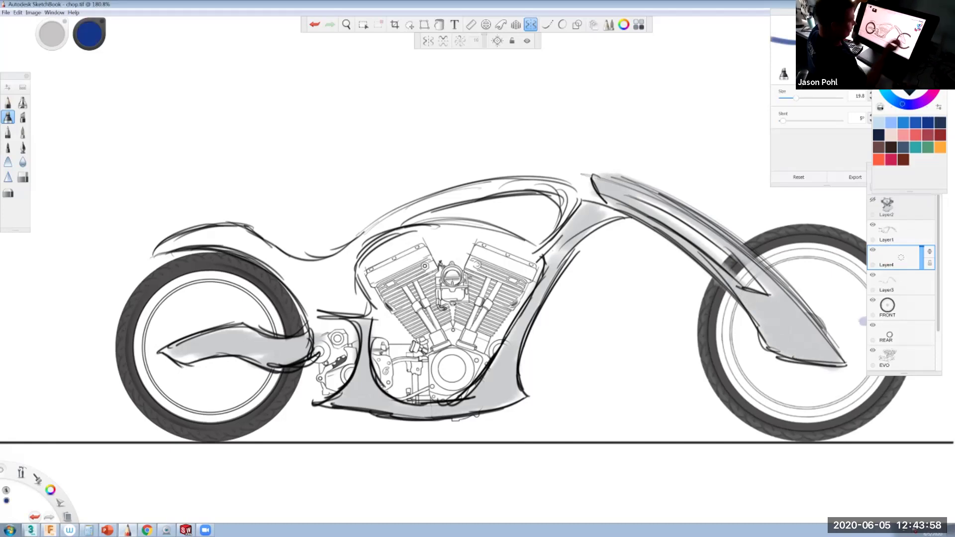
pyautogui.moveTo(475, 194)
pyautogui.mouseDown()
pyautogui.moveTo(378, 224)
pyautogui.moveTo(348, 251)
pyautogui.moveTo(495, 188)
pyautogui.moveTo(562, 186)
pyautogui.mouseUp()
pyautogui.moveTo(428, 194); pyautogui.dragTo(568, 184)
pyautogui.moveTo(547, 191); pyautogui.dragTo(378, 222)
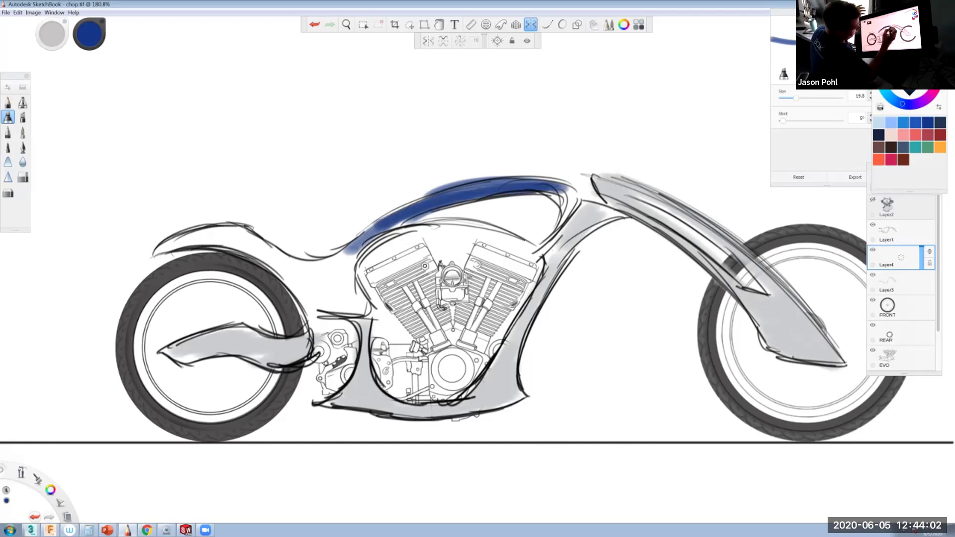
pyautogui.moveTo(555, 188)
pyautogui.mouseDown()
pyautogui.moveTo(570, 208)
pyautogui.moveTo(546, 215)
pyautogui.moveTo(541, 241)
pyautogui.mouseUp()
pyautogui.moveTo(572, 208)
pyautogui.mouseDown()
pyautogui.moveTo(538, 243)
pyautogui.moveTo(427, 214)
pyautogui.mouseUp()
pyautogui.moveTo(535, 229)
pyautogui.mouseDown()
pyautogui.moveTo(418, 213)
pyautogui.moveTo(515, 231)
pyautogui.moveTo(400, 223)
pyautogui.mouseUp()
pyautogui.moveTo(453, 209)
pyautogui.mouseDown()
pyautogui.moveTo(552, 221)
pyautogui.moveTo(470, 203)
pyautogui.mouseUp()
pyautogui.moveTo(502, 199)
pyautogui.mouseDown()
pyautogui.moveTo(556, 206)
pyautogui.moveTo(553, 195)
pyautogui.moveTo(539, 231)
pyautogui.mouseUp()
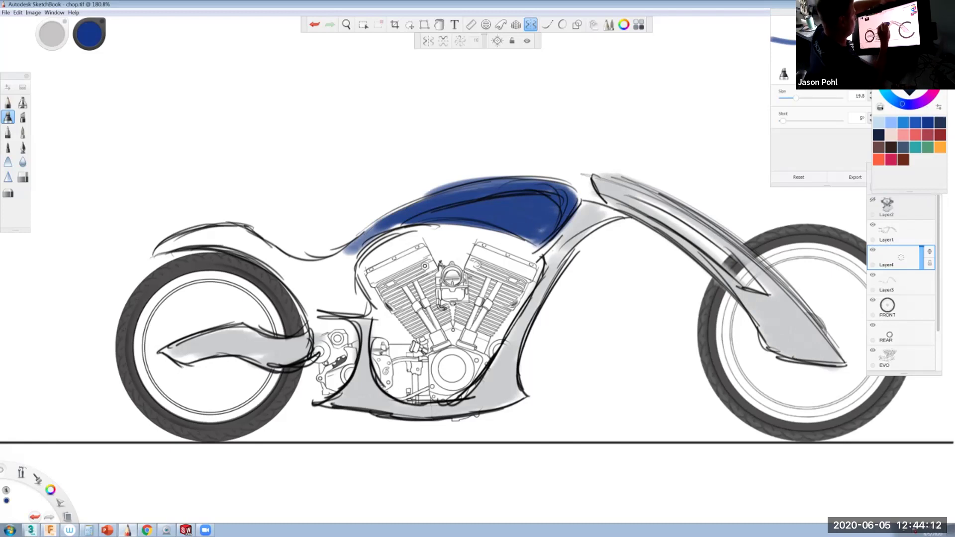
pyautogui.moveTo(499, 178); pyautogui.dragTo(424, 193)
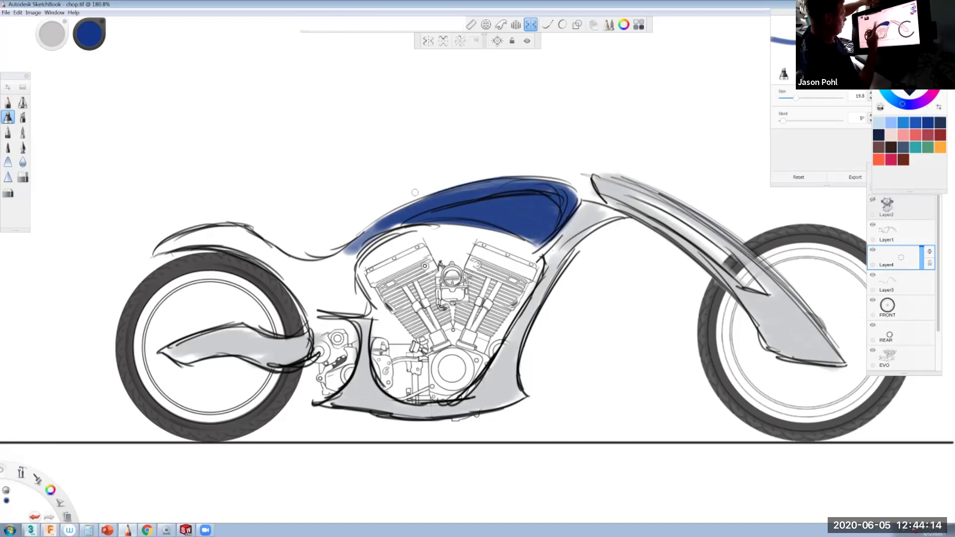
# Colour the rear fender, the seat area and the side panel behind the engine dark blue.
pyautogui.moveTo(247, 228); pyautogui.dragTo(154, 254)
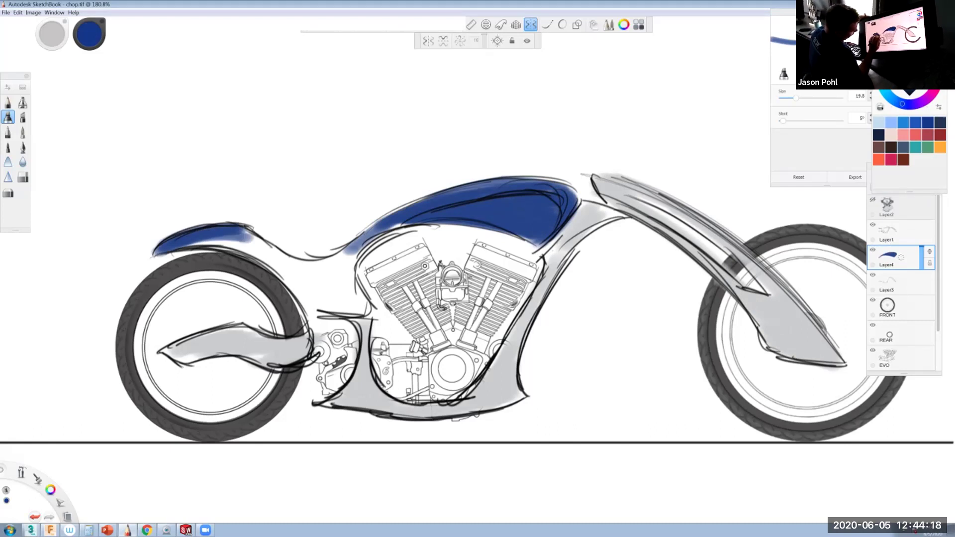
pyautogui.moveTo(214, 239)
pyautogui.mouseDown()
pyautogui.moveTo(306, 281)
pyautogui.moveTo(354, 254)
pyautogui.mouseUp()
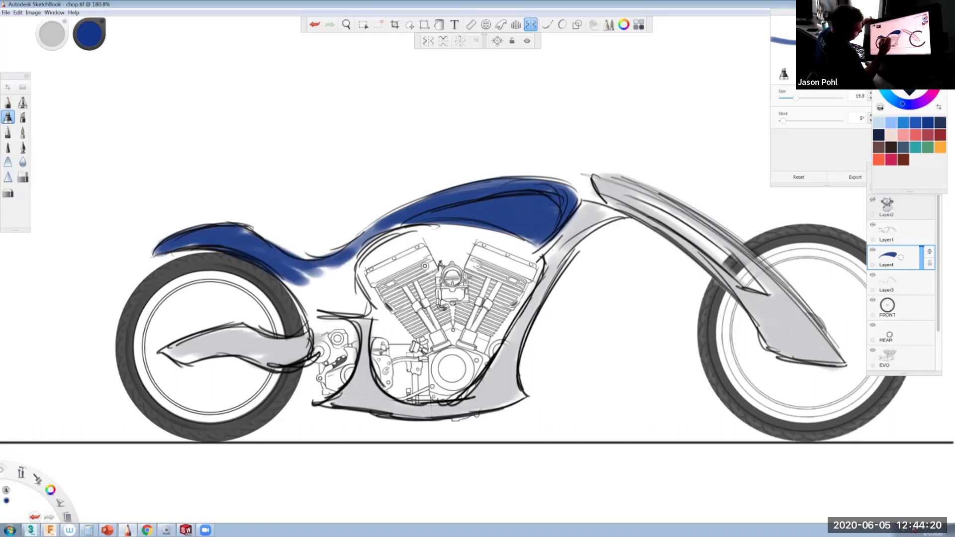
pyautogui.moveTo(321, 283); pyautogui.dragTo(358, 257)
pyautogui.moveTo(398, 226)
pyautogui.mouseDown()
pyautogui.moveTo(358, 246)
pyautogui.moveTo(346, 292)
pyautogui.moveTo(368, 311)
pyautogui.mouseUp()
pyautogui.moveTo(359, 269)
pyautogui.mouseDown()
pyautogui.moveTo(371, 313)
pyautogui.moveTo(340, 298)
pyautogui.moveTo(323, 316)
pyautogui.moveTo(306, 314)
pyautogui.mouseUp()
pyautogui.moveTo(326, 273)
pyautogui.mouseDown()
pyautogui.moveTo(284, 309)
pyautogui.moveTo(319, 311)
pyautogui.mouseUp()
pyautogui.moveTo(291, 269); pyautogui.dragTo(329, 311)
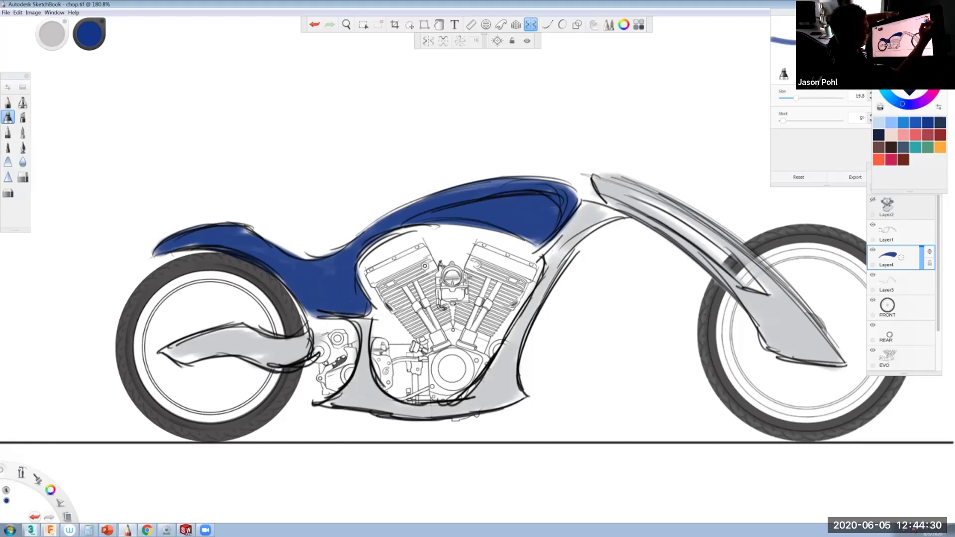
# Add a layer above the dark blue and fill the tank's lower panel light blue, touching up its rear tip in dark blue.
pyautogui.click(891, 123)
pyautogui.click(909, 257)
pyautogui.moveTo(909, 257); pyautogui.dragTo(886, 242)
pyautogui.moveTo(551, 200)
pyautogui.mouseDown()
pyautogui.moveTo(428, 219)
pyautogui.moveTo(554, 210)
pyautogui.moveTo(505, 219)
pyautogui.moveTo(555, 221)
pyautogui.moveTo(537, 235)
pyautogui.moveTo(542, 243)
pyautogui.moveTo(561, 219)
pyautogui.moveTo(556, 203)
pyautogui.moveTo(477, 236)
pyautogui.moveTo(416, 211)
pyautogui.mouseUp()
pyautogui.moveTo(502, 222); pyautogui.dragTo(439, 230)
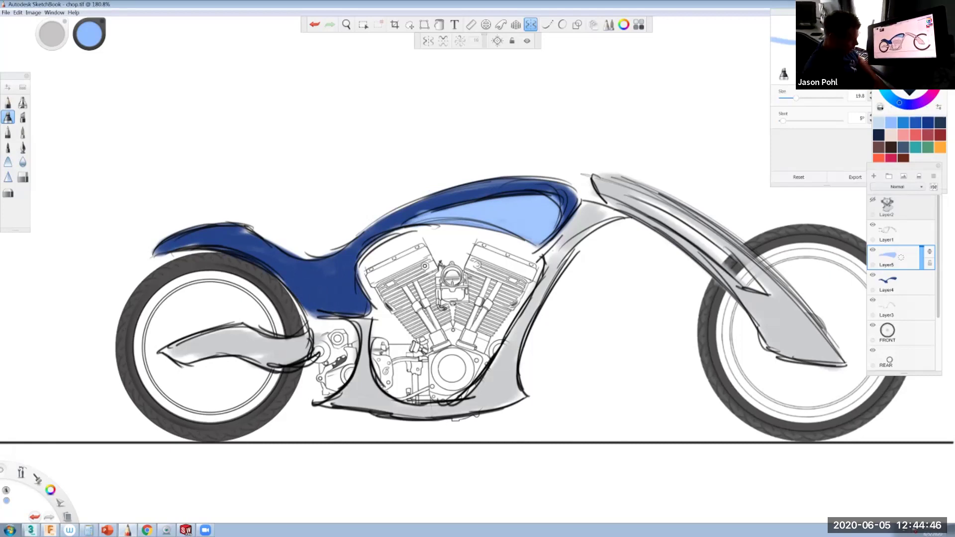
pyautogui.click(928, 123)
pyautogui.moveTo(431, 214); pyautogui.dragTo(412, 220)
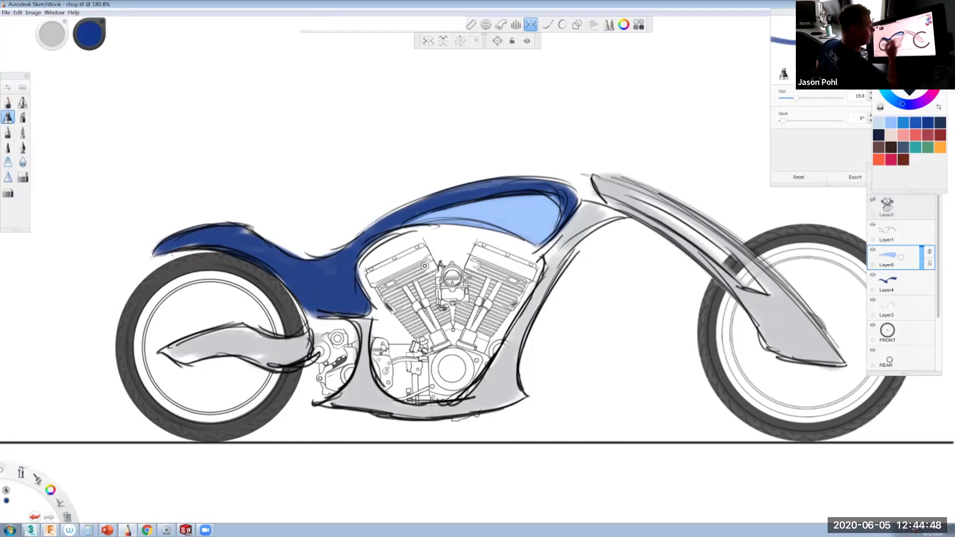
# Add another layer and airbrush pale blue highlights along the upper tank and beneath the seat.
pyautogui.moveTo(901, 258); pyautogui.dragTo(902, 235)
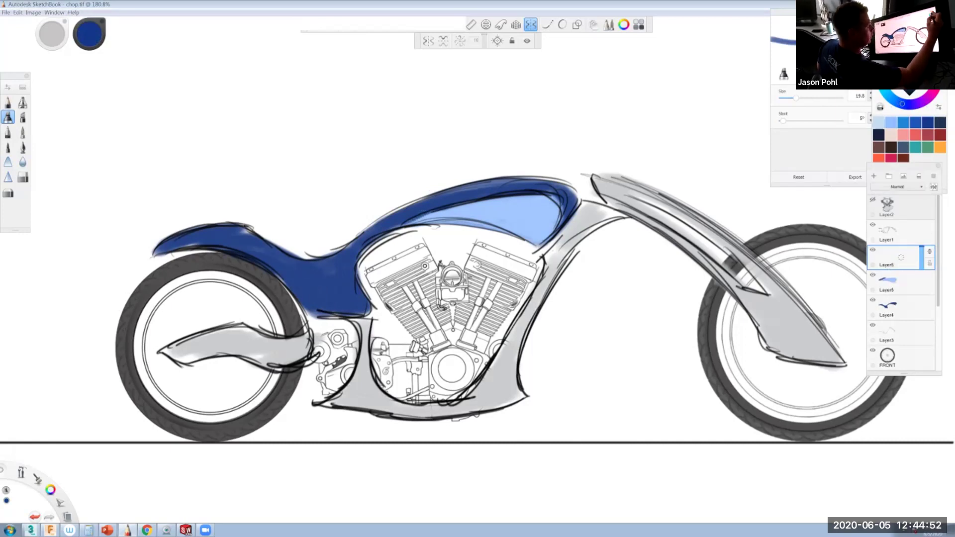
pyautogui.click(879, 122)
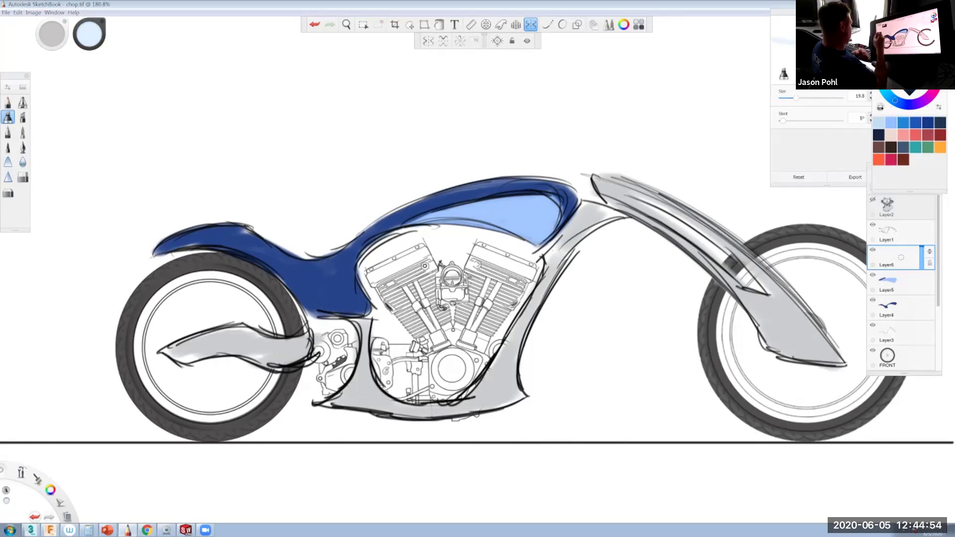
pyautogui.click(23, 102)
pyautogui.moveTo(467, 192)
pyautogui.mouseDown()
pyautogui.moveTo(529, 188)
pyautogui.moveTo(413, 211)
pyautogui.moveTo(358, 242)
pyautogui.moveTo(522, 186)
pyautogui.mouseUp()
pyautogui.hotkey('ctrl', 'z')
pyautogui.hotkey('ctrl', 'z')
pyautogui.hotkey('ctrl', 'z')
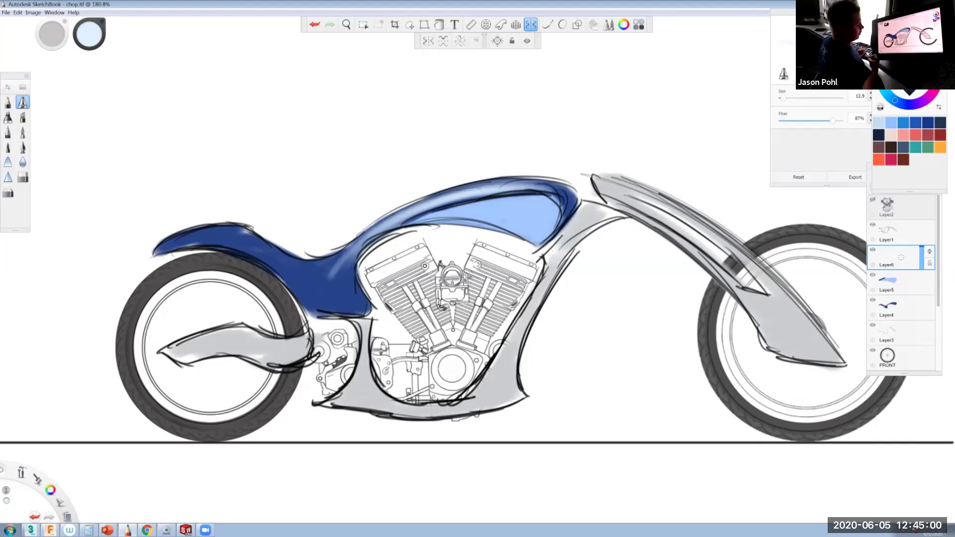
pyautogui.moveTo(296, 267); pyautogui.dragTo(350, 277)
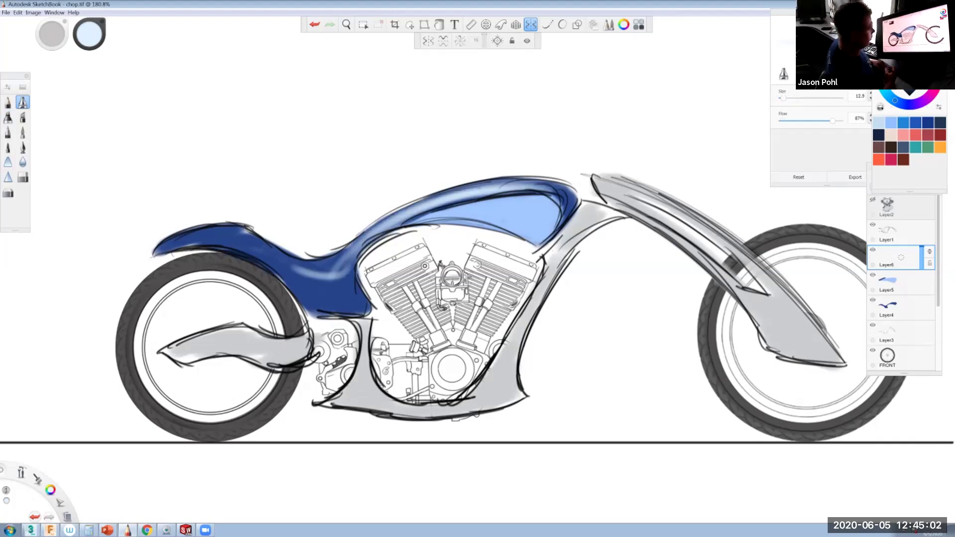
# Add a layer above the line sketch and draw a headlight fairing over the top of the fork in a dark colour.
pyautogui.moveTo(910, 232); pyautogui.dragTo(893, 218)
pyautogui.click(7, 102)
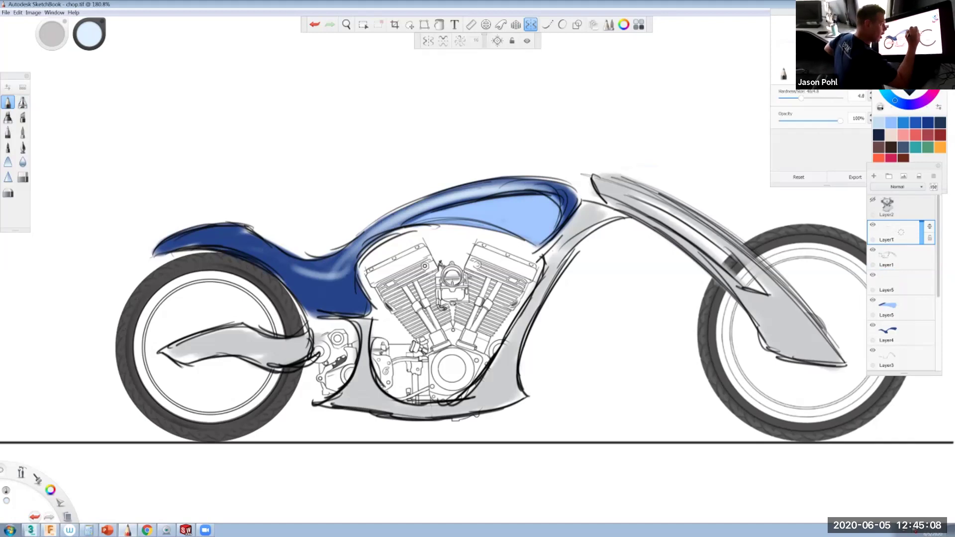
pyautogui.moveTo(615, 169); pyautogui.dragTo(674, 172)
pyautogui.click(891, 147)
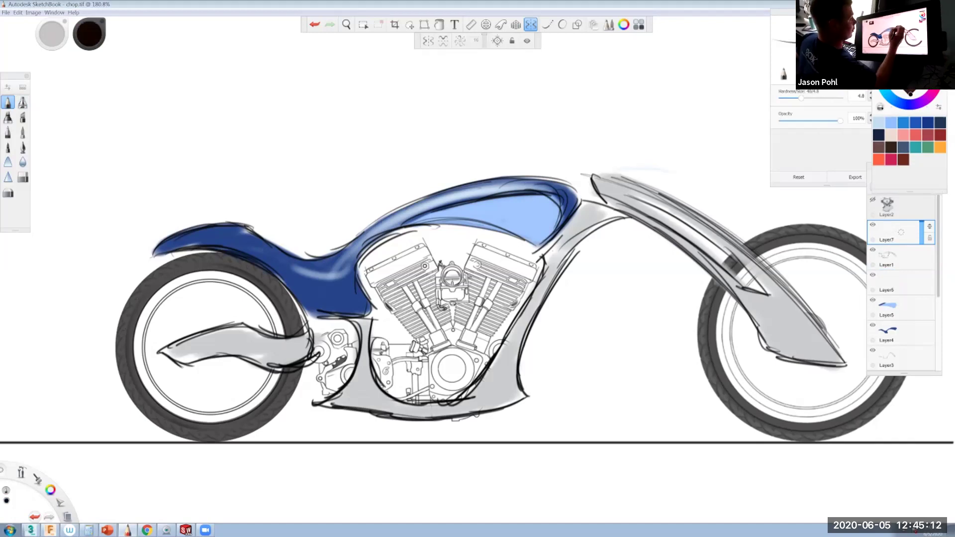
pyautogui.moveTo(604, 174)
pyautogui.mouseDown()
pyautogui.moveTo(681, 173)
pyautogui.moveTo(690, 207)
pyautogui.moveTo(653, 183)
pyautogui.moveTo(694, 202)
pyautogui.moveTo(673, 178)
pyautogui.moveTo(686, 192)
pyautogui.moveTo(656, 180)
pyautogui.moveTo(732, 229)
pyautogui.mouseUp()
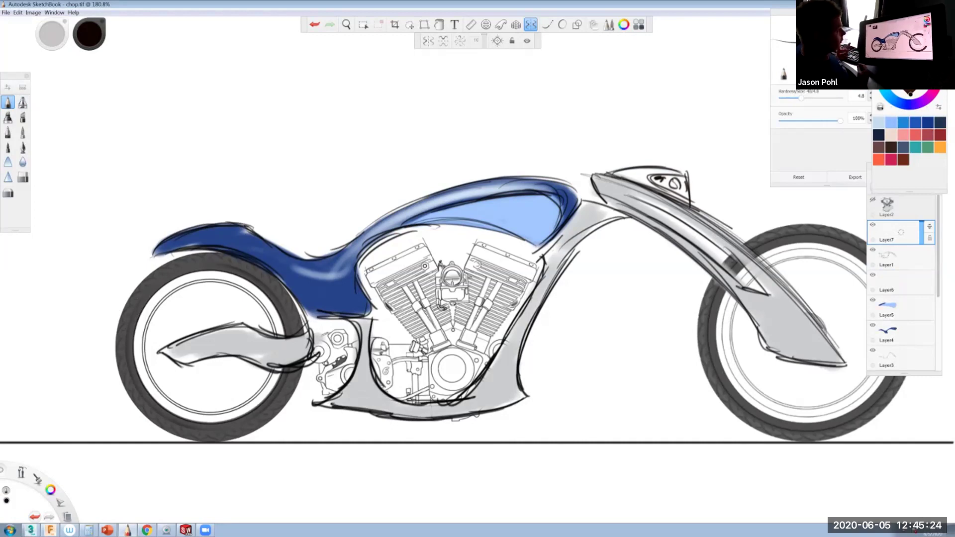
# Shade the headlight fairing light grey with the broad brush.
pyautogui.click(910, 61)
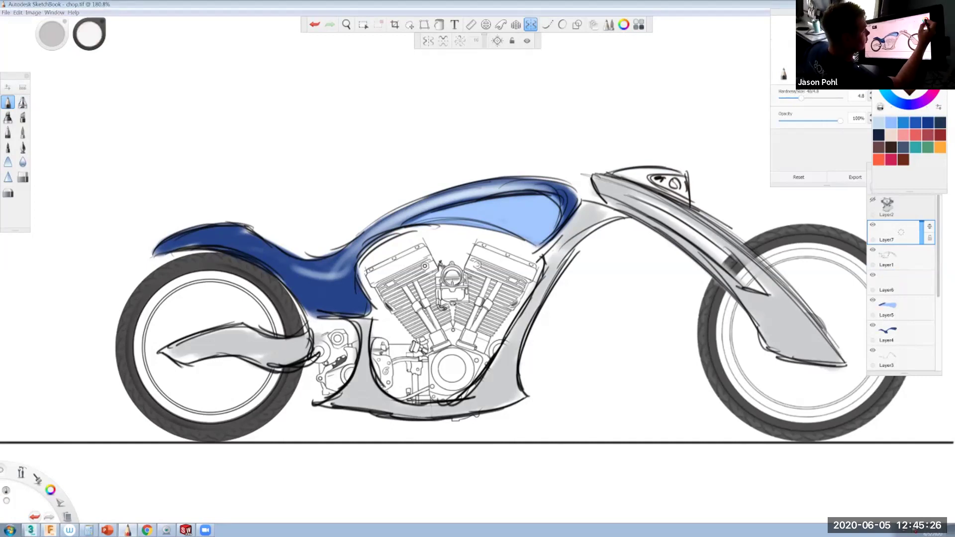
pyautogui.click(903, 72)
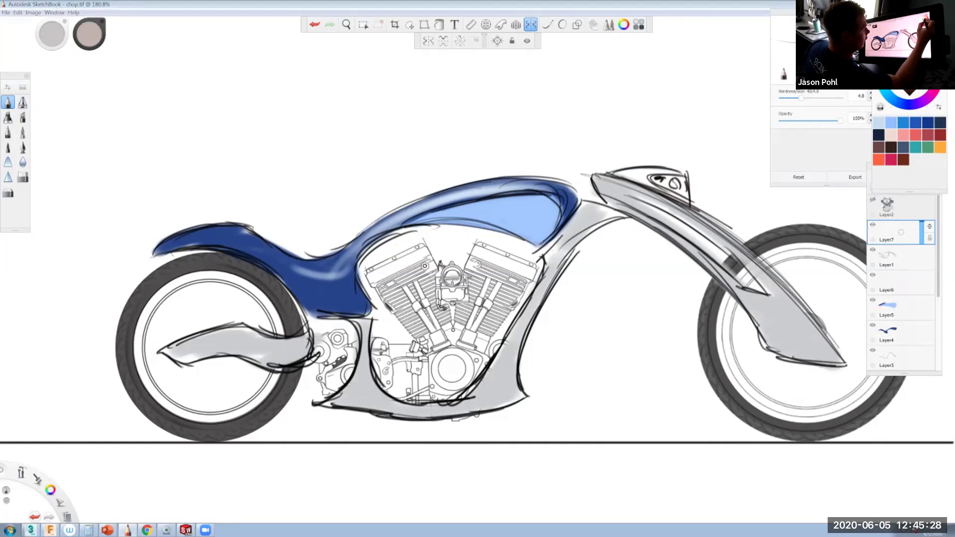
pyautogui.click(907, 82)
pyautogui.click(879, 123)
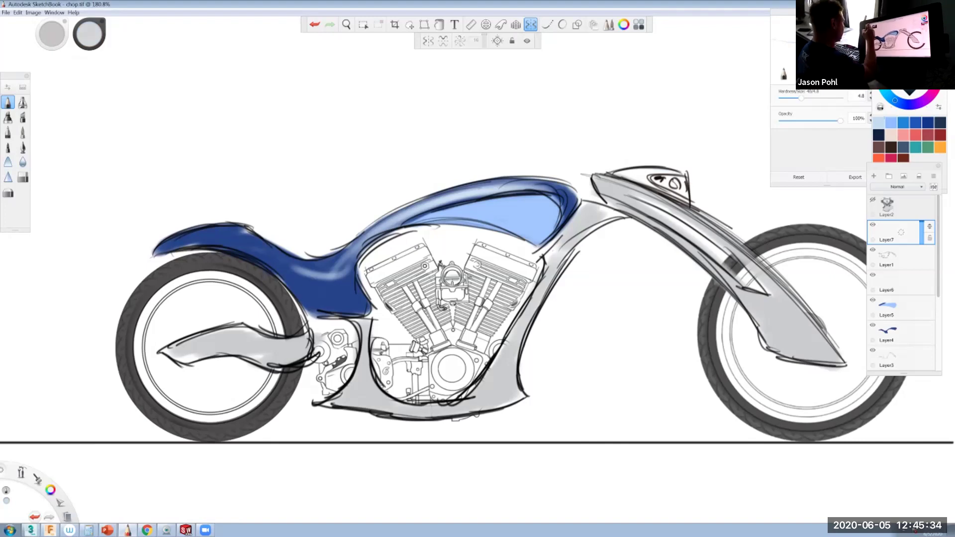
pyautogui.click(8, 117)
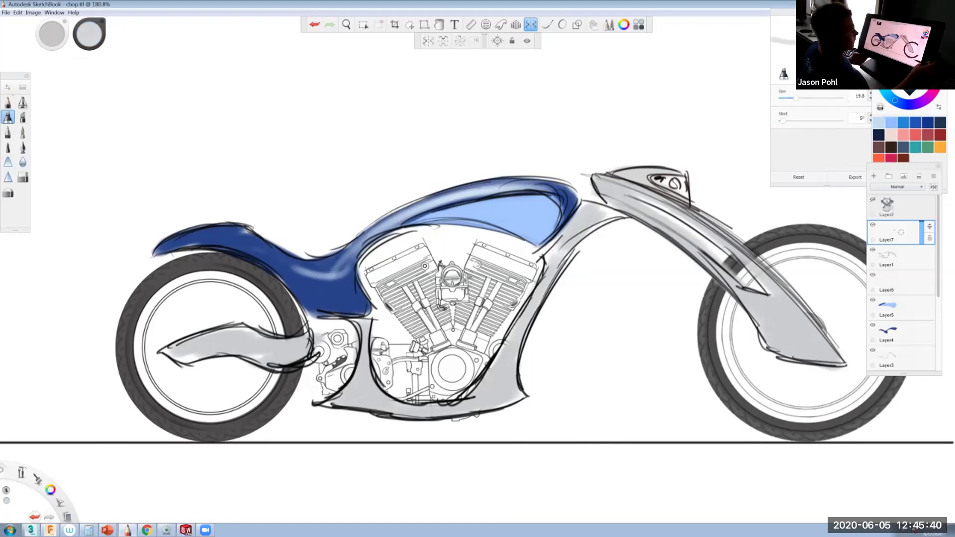
# Add a layer above the headlight shading and draw a black four-sided panel with two bolt dots on the fork's lower end.
pyautogui.moveTo(901, 232); pyautogui.dragTo(883, 214)
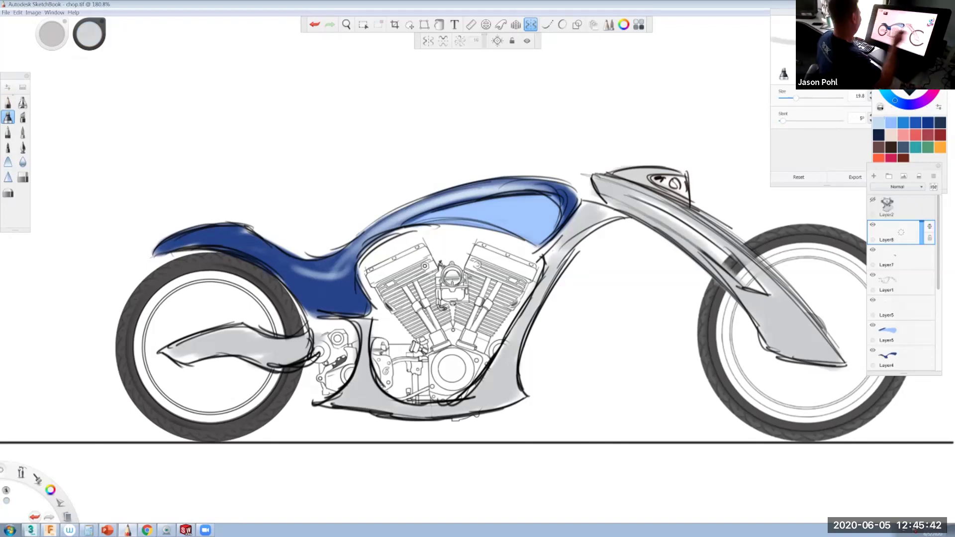
pyautogui.click(7, 102)
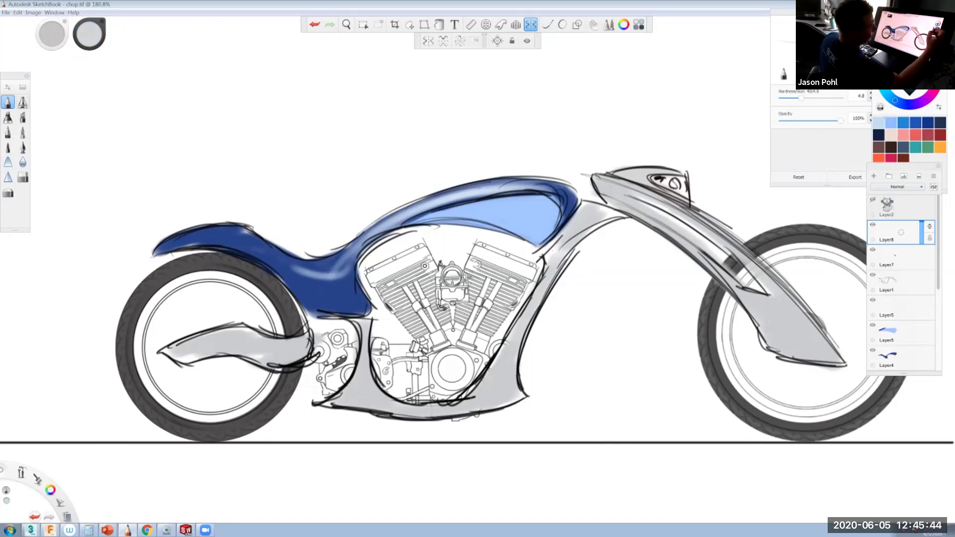
pyautogui.click(908, 93)
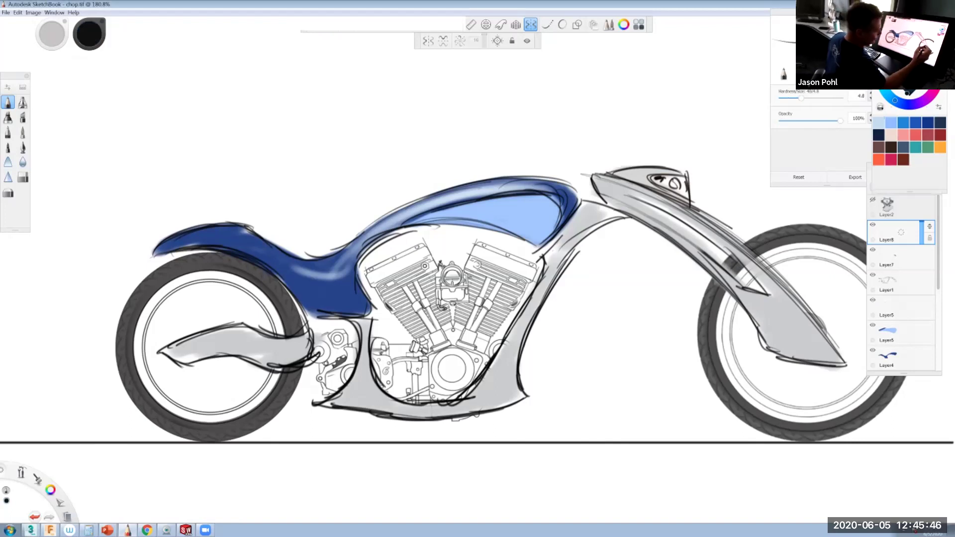
pyautogui.moveTo(770, 317)
pyautogui.mouseDown()
pyautogui.moveTo(791, 315)
pyautogui.moveTo(817, 346)
pyautogui.mouseUp()
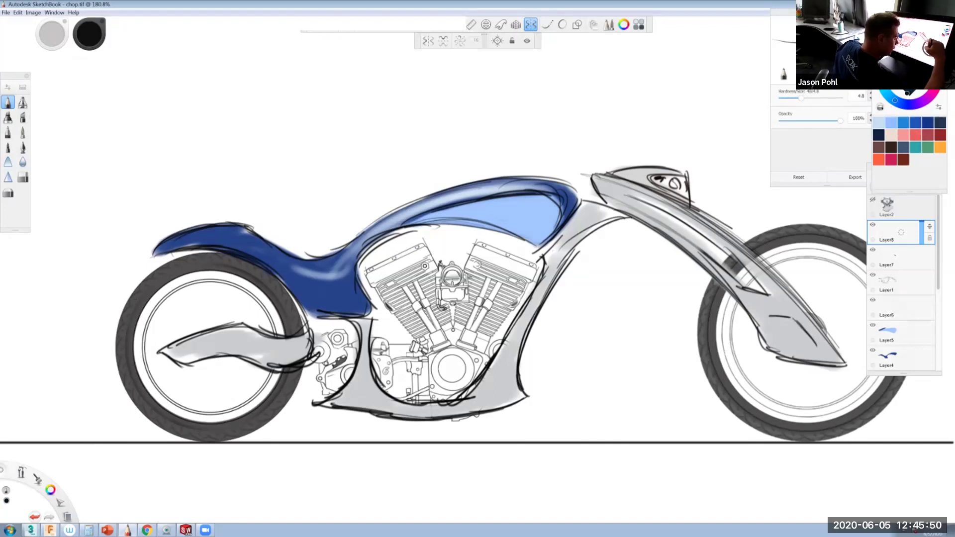
pyautogui.moveTo(771, 318); pyautogui.dragTo(817, 345)
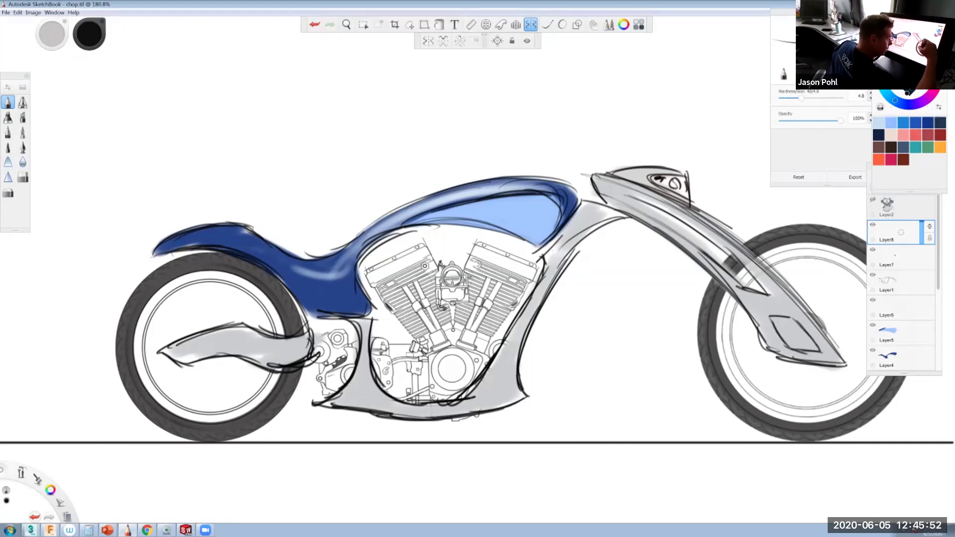
pyautogui.click(786, 324)
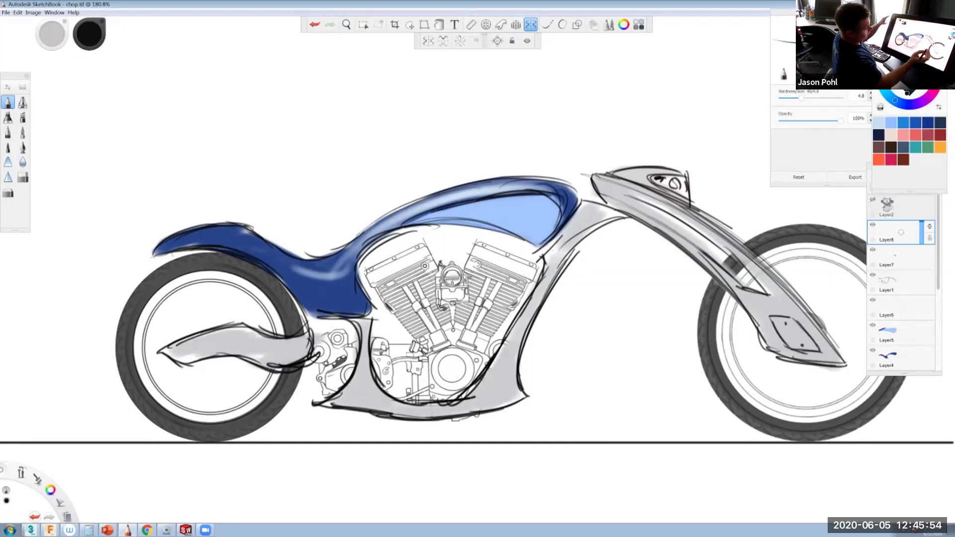
# Draw a long narrow slot along the fork, with bolt circles at its upper end and partway down.
pyautogui.moveTo(628, 201)
pyautogui.mouseDown()
pyautogui.moveTo(737, 279)
pyautogui.moveTo(641, 208)
pyautogui.mouseUp()
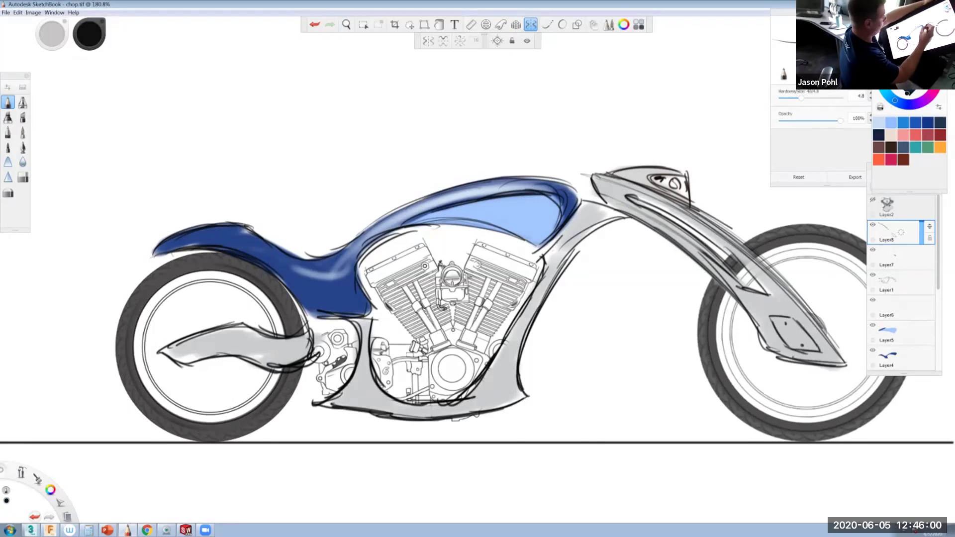
pyautogui.moveTo(622, 200)
pyautogui.mouseDown()
pyautogui.moveTo(617, 206)
pyautogui.moveTo(614, 184)
pyautogui.mouseUp()
pyautogui.moveTo(746, 299); pyautogui.dragTo(746, 301)
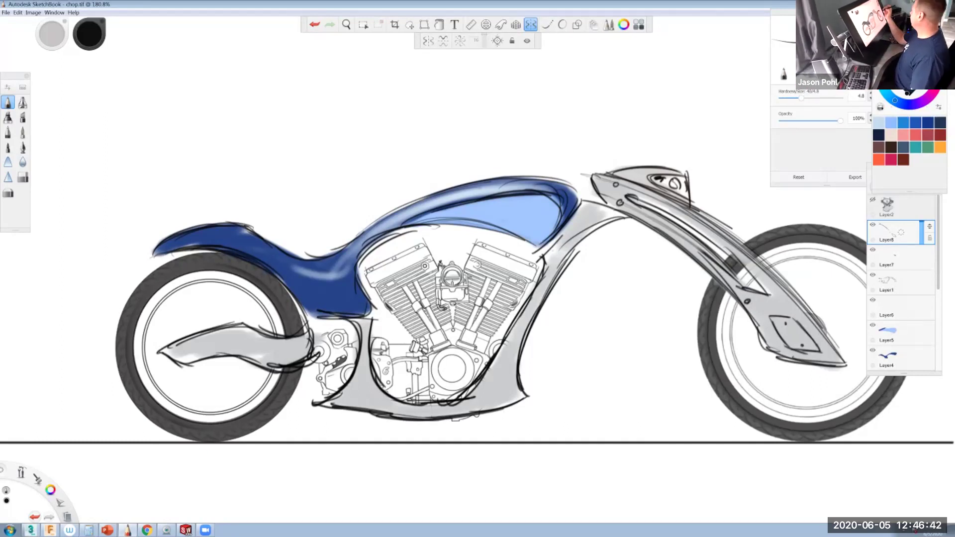
# Add a layer beneath the fork details and turn on radial symmetry centred on the front wheel's hub.
pyautogui.moveTo(901, 257); pyautogui.dragTo(880, 240)
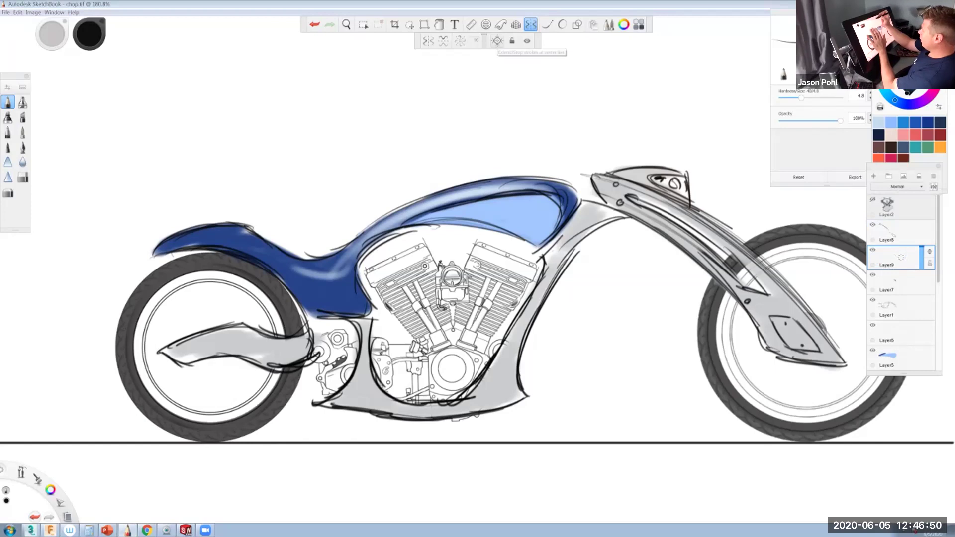
pyautogui.click(460, 41)
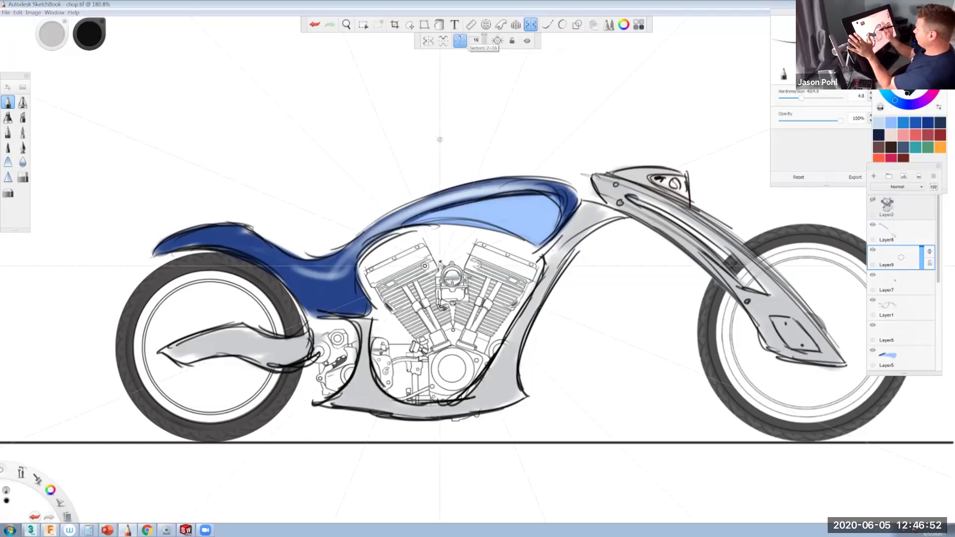
pyautogui.moveTo(440, 266); pyautogui.dragTo(809, 331)
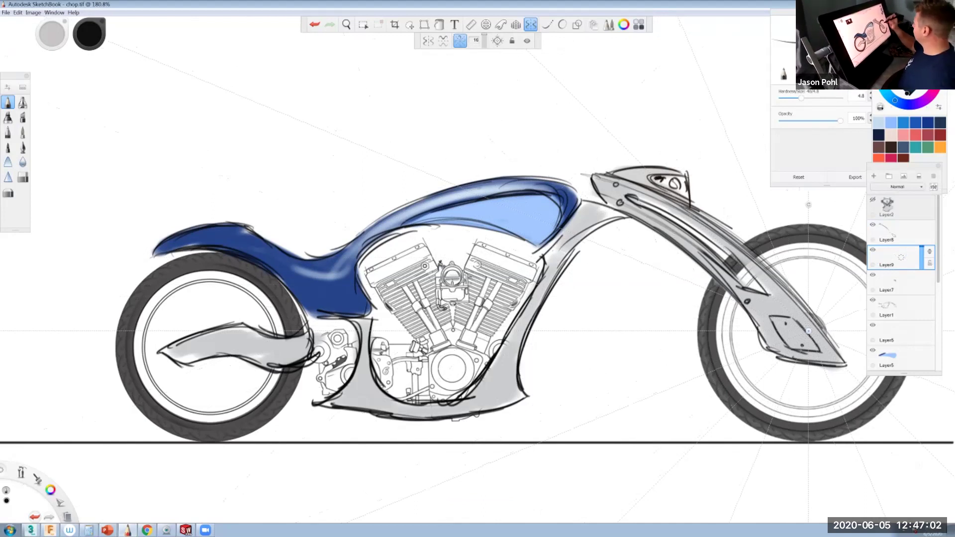
# Draw black spokes with forked outer ends all around the front wheel using the radial symmetry.
pyautogui.press('space')
pyautogui.moveTo(814, 279); pyautogui.dragTo(850, 274)
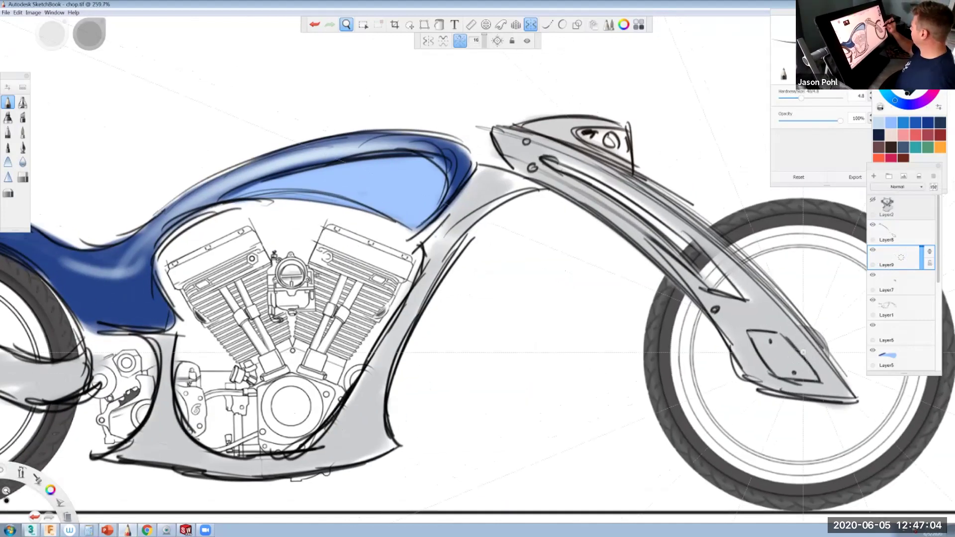
pyautogui.moveTo(809, 247); pyautogui.dragTo(807, 304)
pyautogui.moveTo(809, 271); pyautogui.dragTo(807, 317)
pyautogui.moveTo(800, 248); pyautogui.dragTo(810, 321)
pyautogui.moveTo(816, 250); pyautogui.dragTo(799, 256)
pyautogui.moveTo(806, 303); pyautogui.dragTo(807, 322)
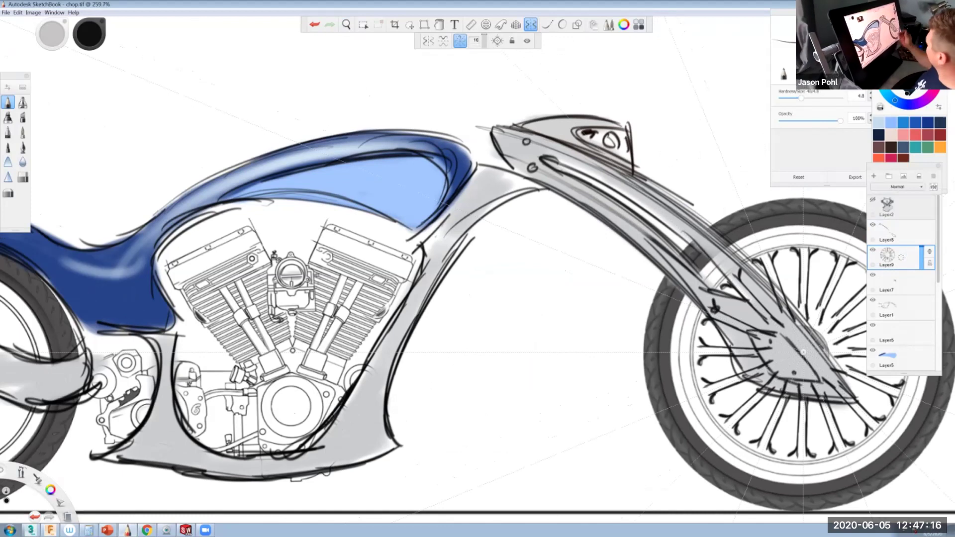
# Move the radial symmetry centre from the front wheel to the rear wheel's hub.
pyautogui.press('space')
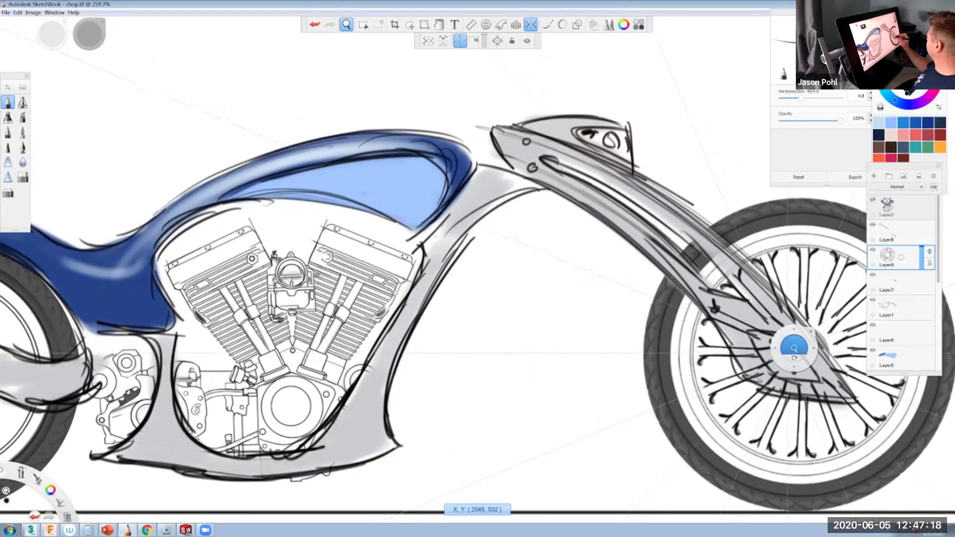
pyautogui.moveTo(781, 357); pyautogui.dragTo(475, 336)
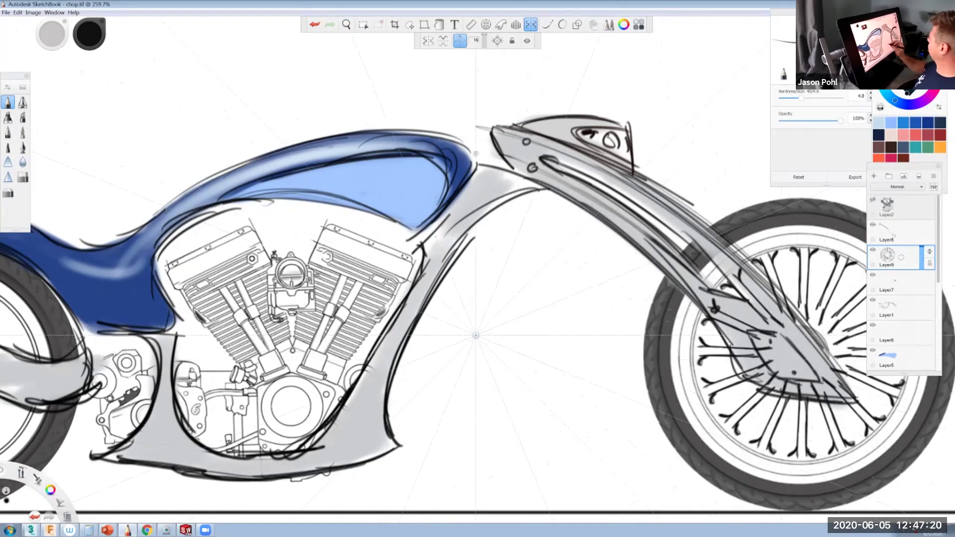
pyautogui.press('space')
pyautogui.press('space')
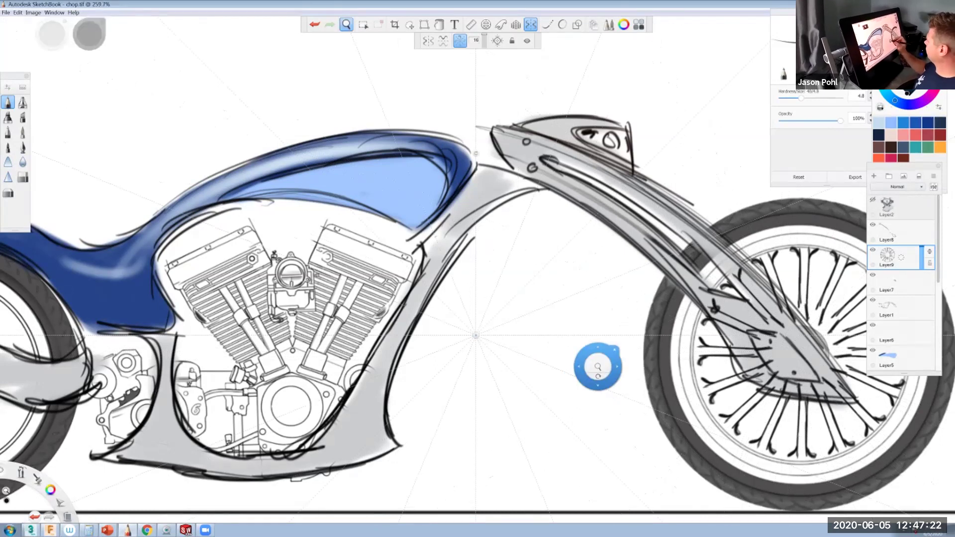
pyautogui.moveTo(598, 362); pyautogui.dragTo(562, 363)
pyautogui.moveTo(514, 344); pyautogui.dragTo(135, 367)
pyautogui.moveTo(136, 239); pyautogui.dragTo(137, 239)
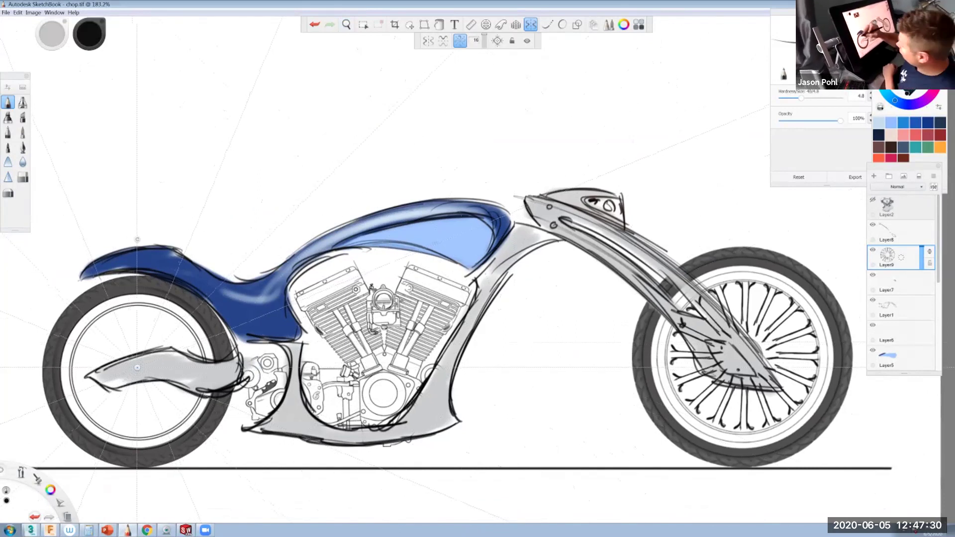
# Draw black spokes around the rear wheel with the radial symmetry and undo the last stroke.
pyautogui.moveTo(120, 309); pyautogui.dragTo(134, 358)
pyautogui.moveTo(136, 308); pyautogui.dragTo(137, 352)
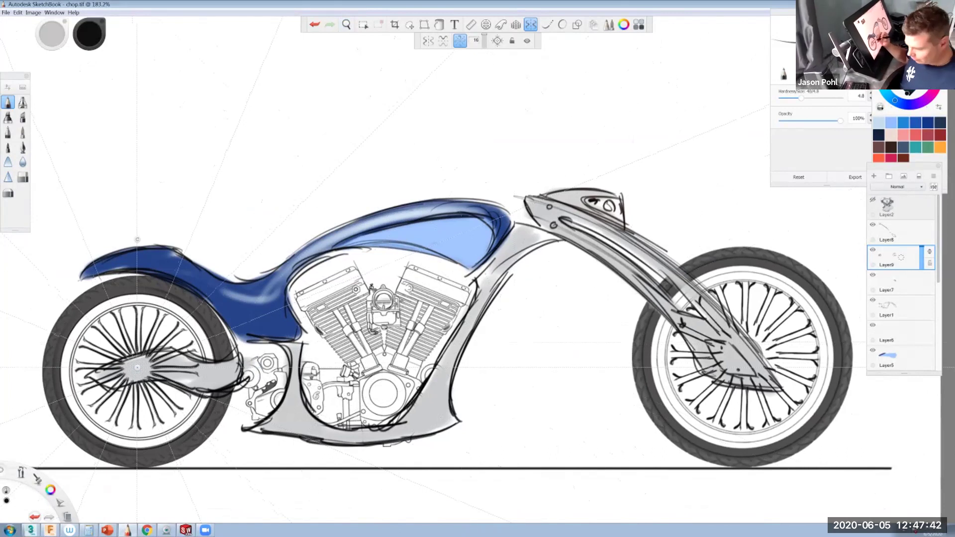
pyautogui.hotkey('ctrl', 'z')
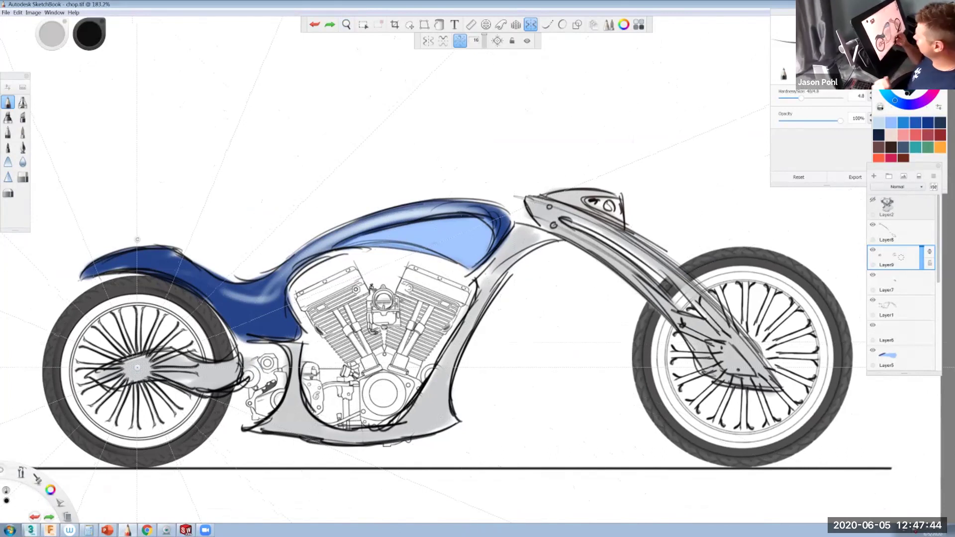
# Turn off radial symmetry and erase the rear spokes where they cross the swingarm.
pyautogui.click(460, 41)
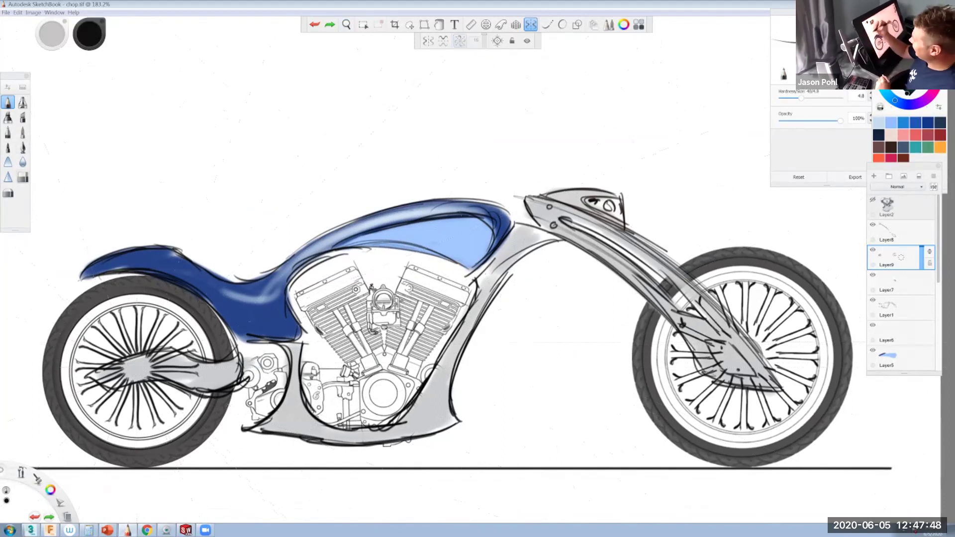
pyautogui.click(23, 177)
pyautogui.moveTo(120, 367)
pyautogui.mouseDown()
pyautogui.moveTo(105, 376)
pyautogui.moveTo(123, 365)
pyautogui.moveTo(177, 363)
pyautogui.moveTo(124, 377)
pyautogui.moveTo(195, 368)
pyautogui.mouseUp()
pyautogui.moveTo(132, 382); pyautogui.dragTo(102, 376)
pyautogui.moveTo(187, 364); pyautogui.dragTo(197, 375)
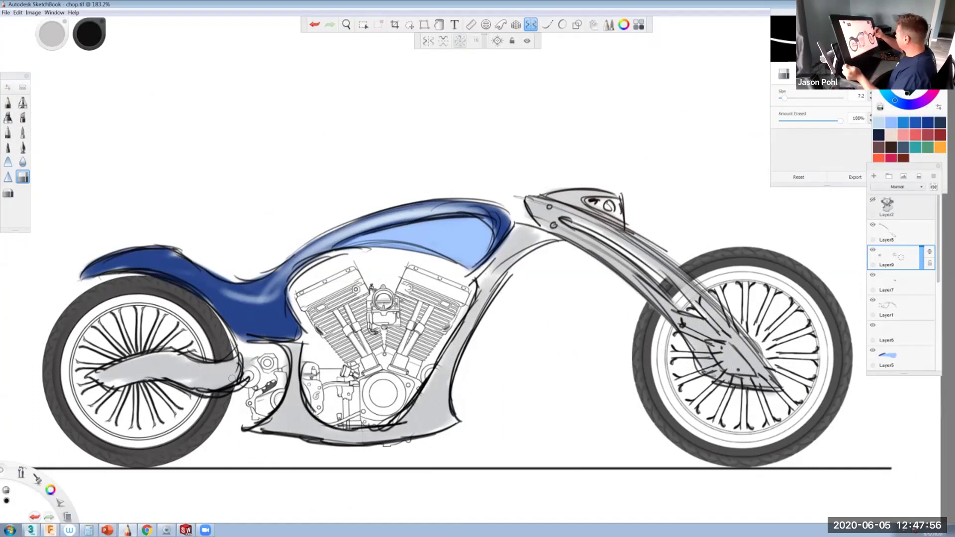
# Erase the front spokes where they cross the fork and its lower panel.
pyautogui.moveTo(688, 322)
pyautogui.mouseDown()
pyautogui.moveTo(692, 336)
pyautogui.moveTo(684, 319)
pyautogui.moveTo(719, 346)
pyautogui.mouseUp()
pyautogui.moveTo(713, 362); pyautogui.dragTo(733, 383)
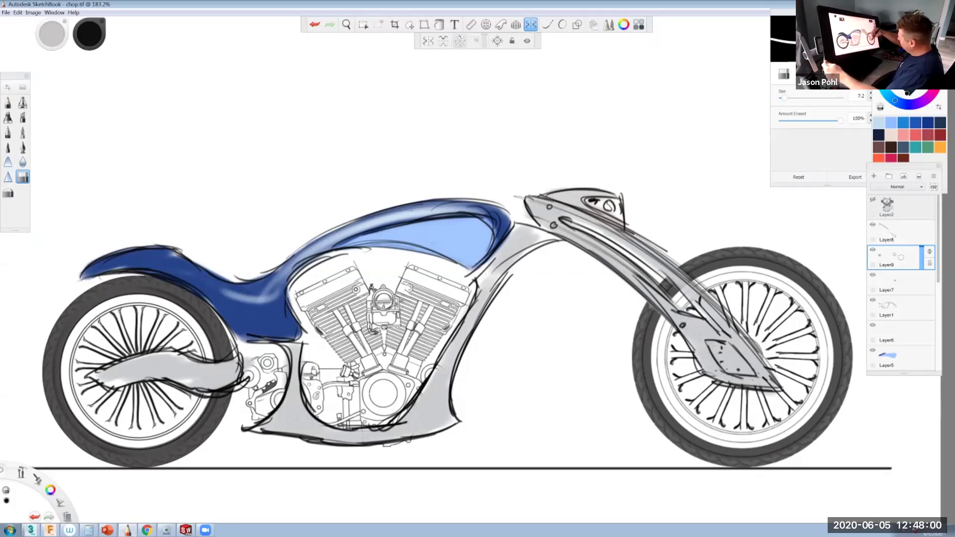
pyautogui.moveTo(715, 330); pyautogui.dragTo(698, 299)
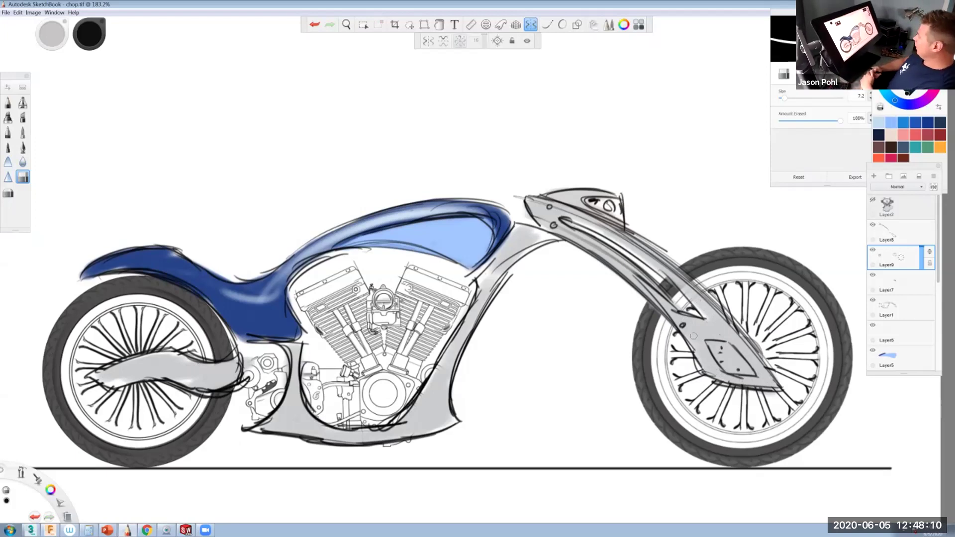
# Add a layer above the fork details and draw a black handlebar with a grip reaching back over the tank.
pyautogui.moveTo(905, 234); pyautogui.dragTo(906, 212)
pyautogui.click(7, 102)
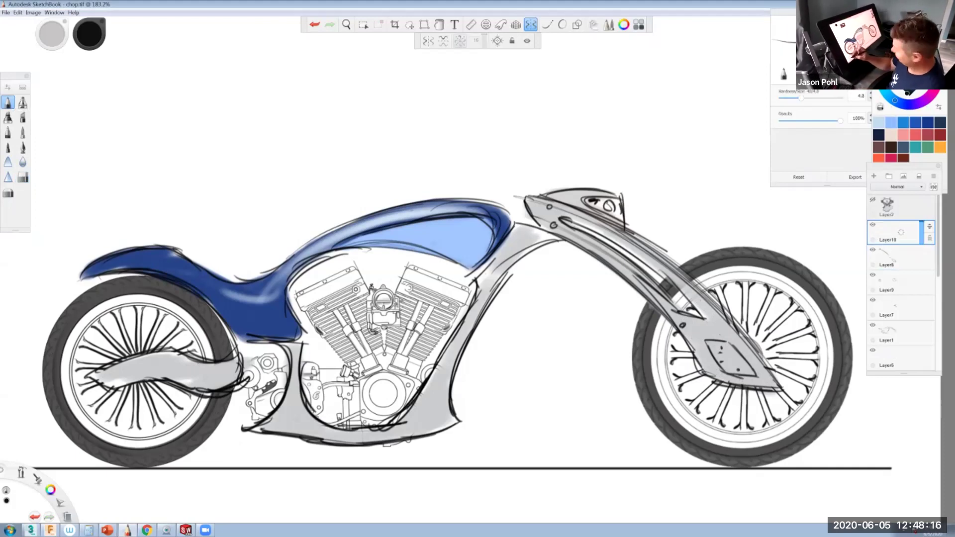
pyautogui.click(910, 96)
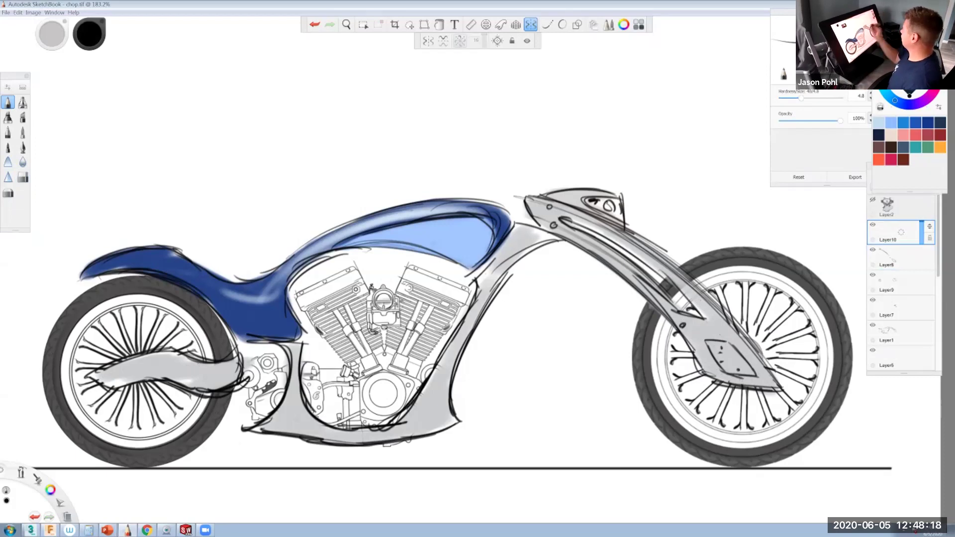
pyautogui.moveTo(443, 205)
pyautogui.mouseDown()
pyautogui.moveTo(529, 198)
pyautogui.moveTo(424, 225)
pyautogui.moveTo(463, 212)
pyautogui.mouseUp()
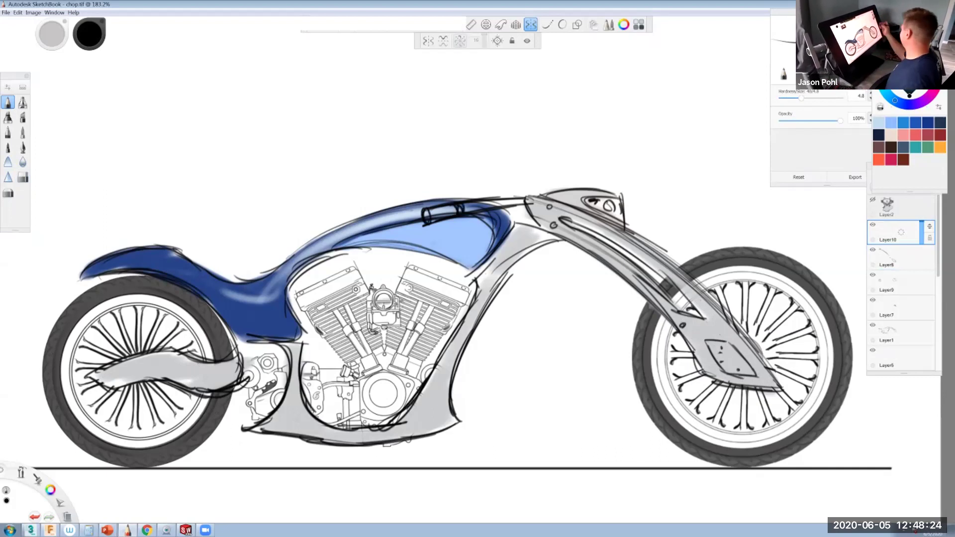
# On a new layer beneath the handlebar lines, shade the bar and grip light grey, and add another layer above the shading.
pyautogui.click(915, 234)
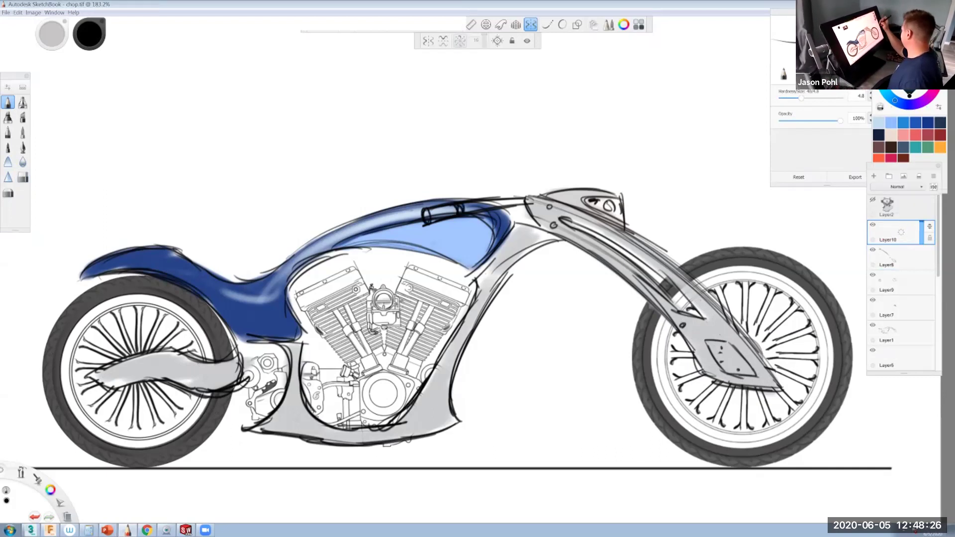
pyautogui.hotkey('ctrl', 'shift', 'n')
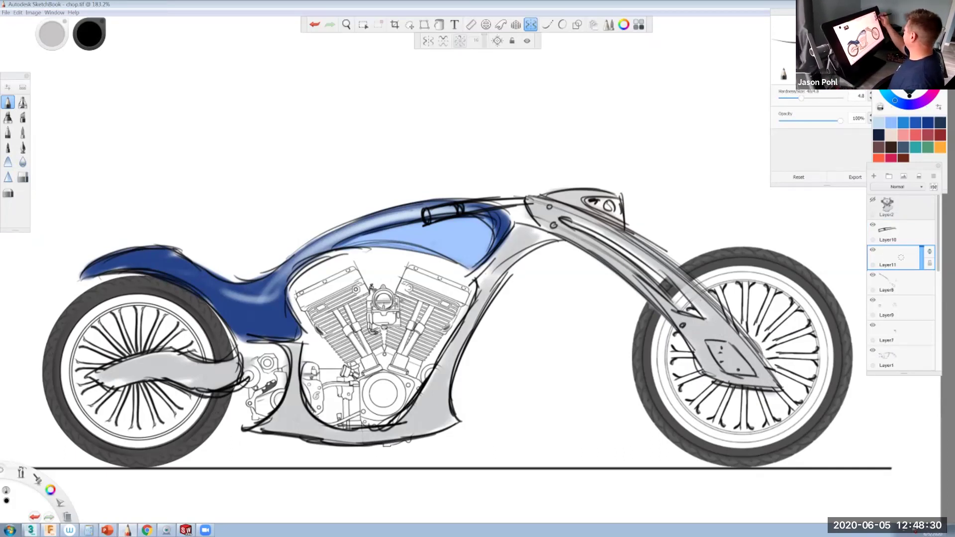
pyautogui.click(879, 122)
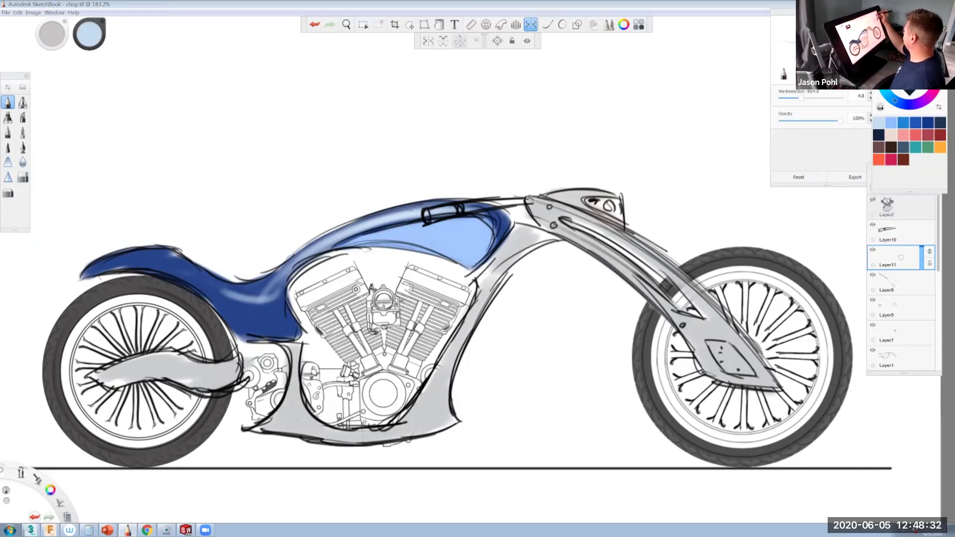
pyautogui.click(903, 67)
pyautogui.moveTo(466, 207); pyautogui.dragTo(522, 201)
pyautogui.moveTo(437, 215)
pyautogui.mouseDown()
pyautogui.moveTo(493, 204)
pyautogui.moveTo(456, 213)
pyautogui.mouseUp()
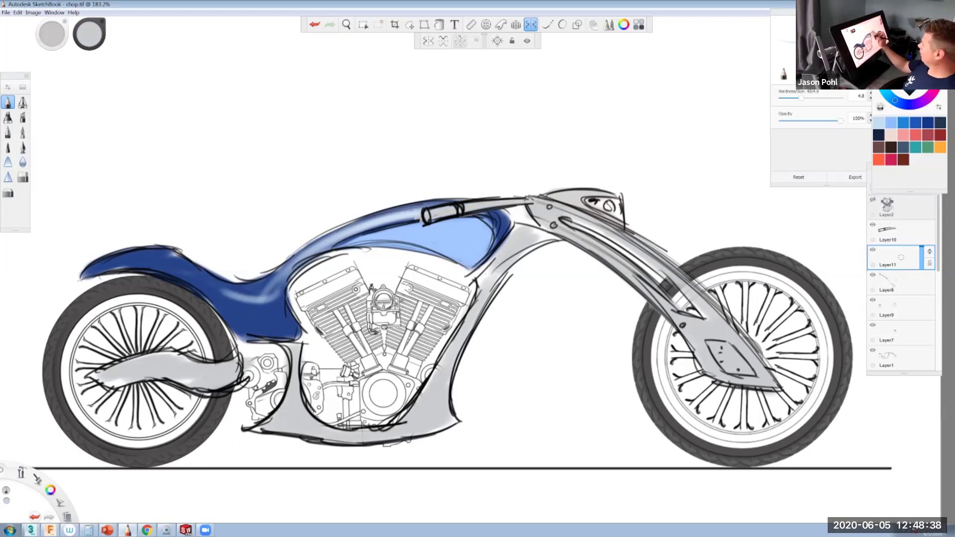
pyautogui.click(909, 257)
pyautogui.click(909, 235)
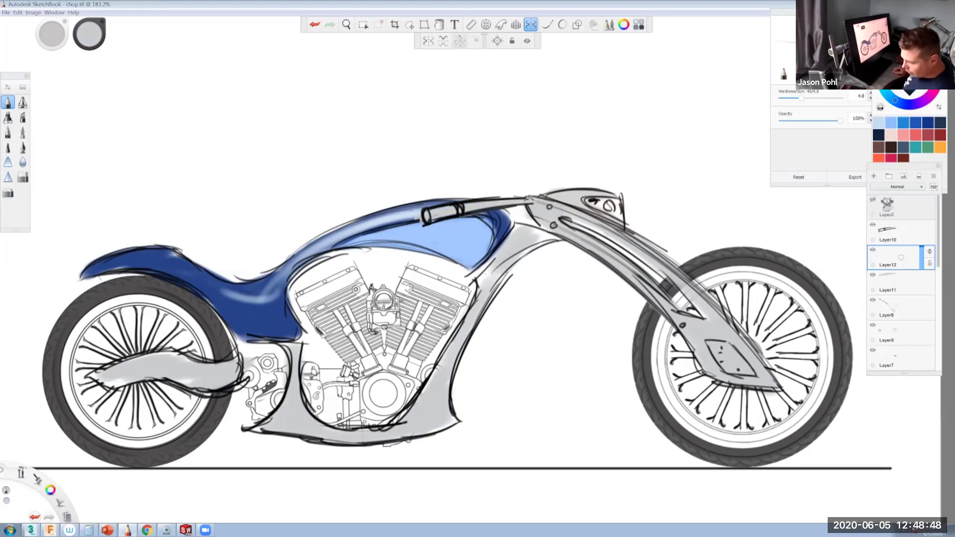
# Switch to the PowerPoint slideshow and advance past the championship belt slide to the slide of company logos.
pyautogui.hotkey('alt', 'Tab')
pyautogui.hotkey('alt', 'Tab')
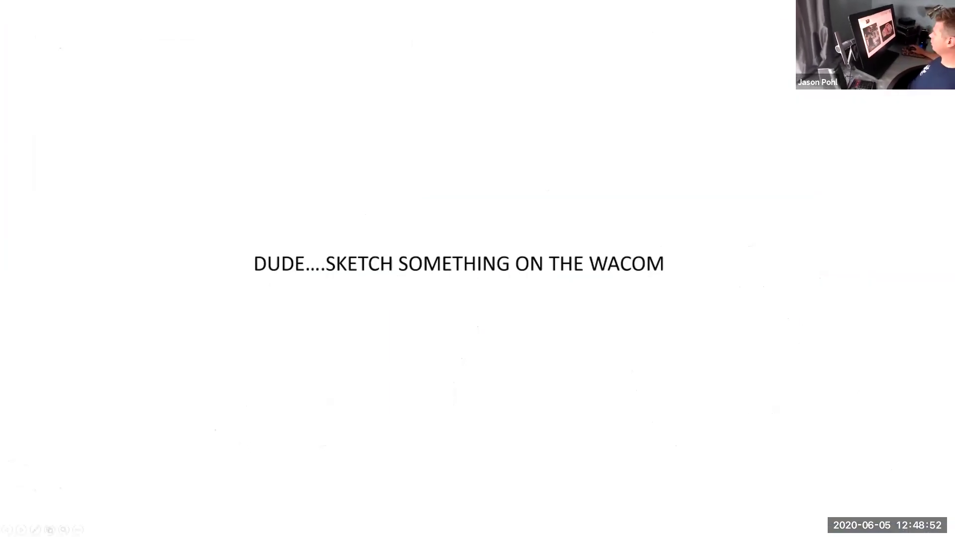
pyautogui.press('Right')
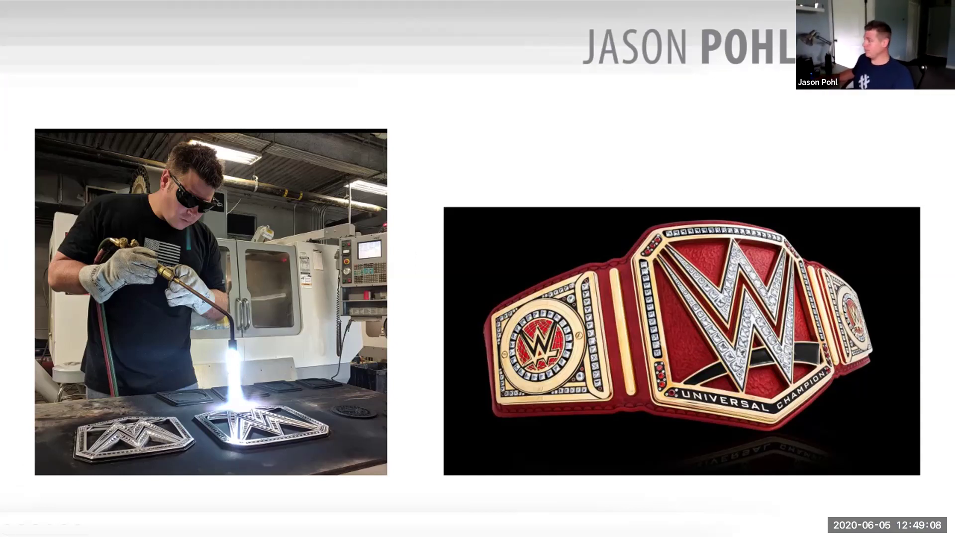
pyautogui.press('Right')
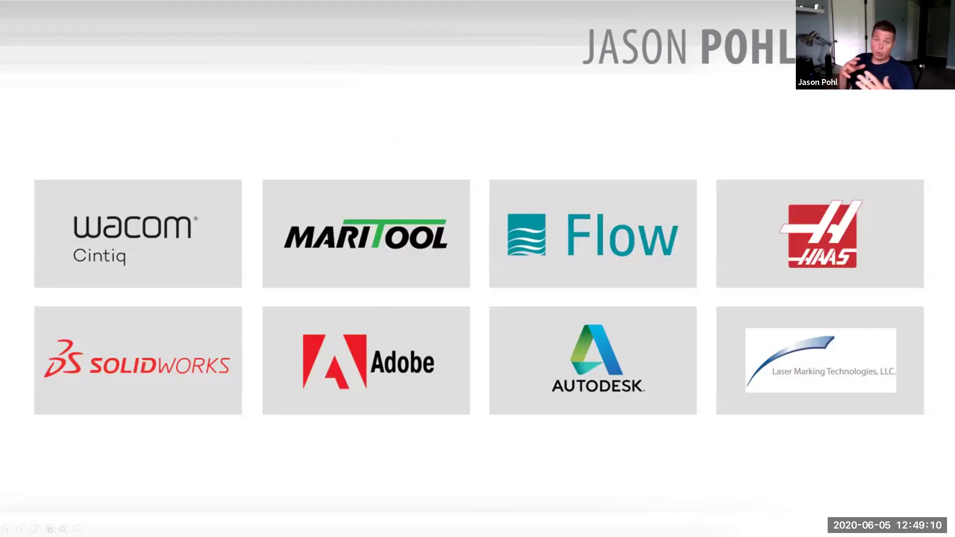